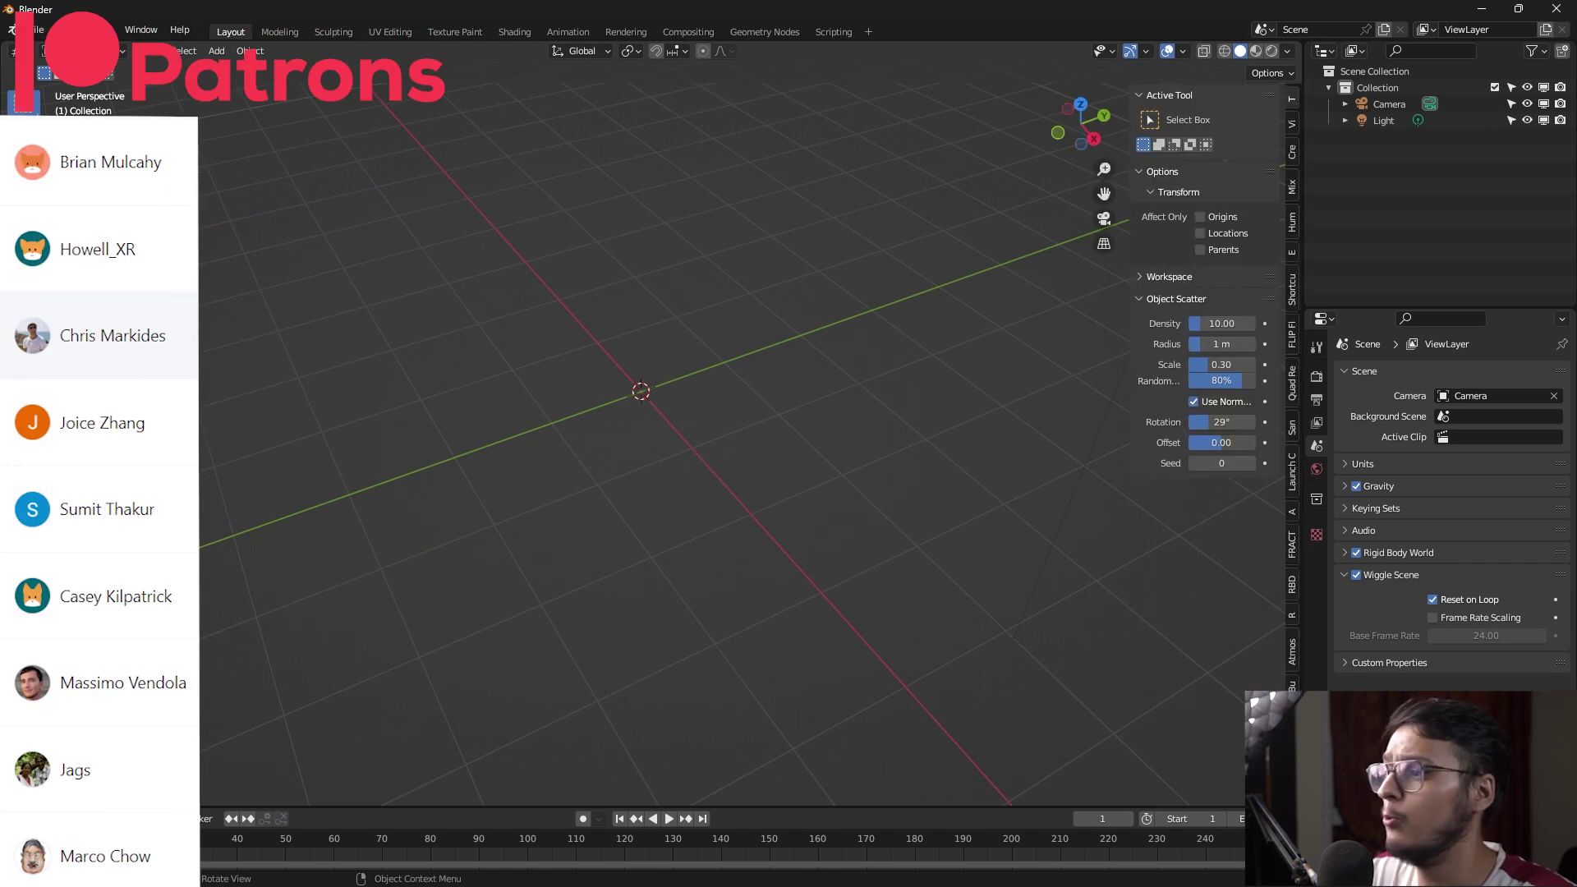
Create a new GeoTracker from the sidebar's GeoTracker tab, with Camera assigned
left_click(1212, 162)
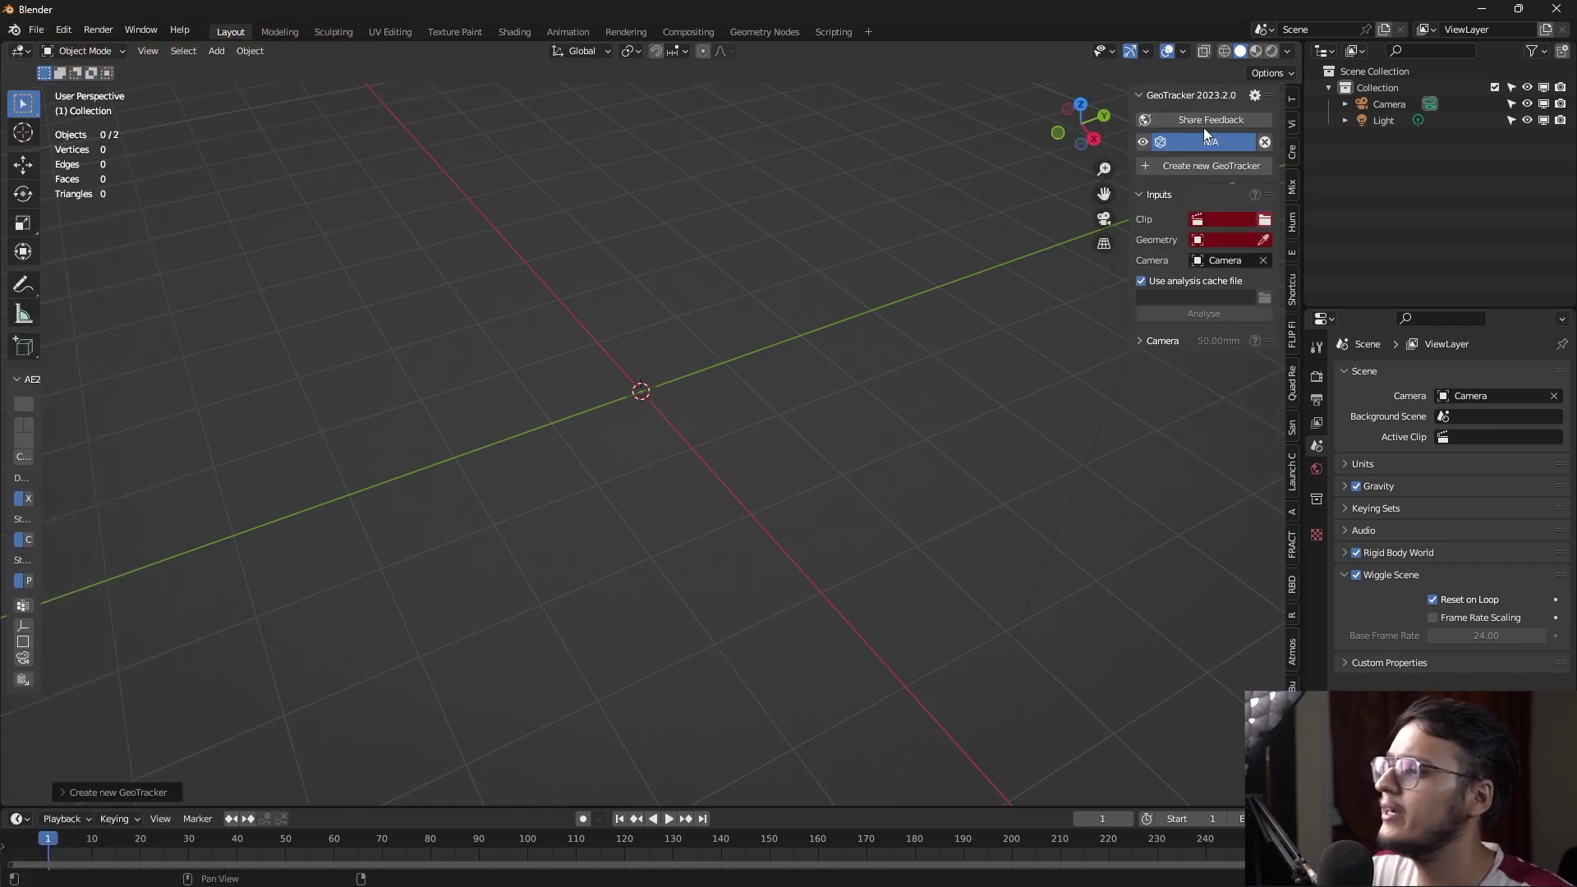
Load the wristwatch video as the GeoTracker clip and return to the free 3D view
left_click(1270, 219)
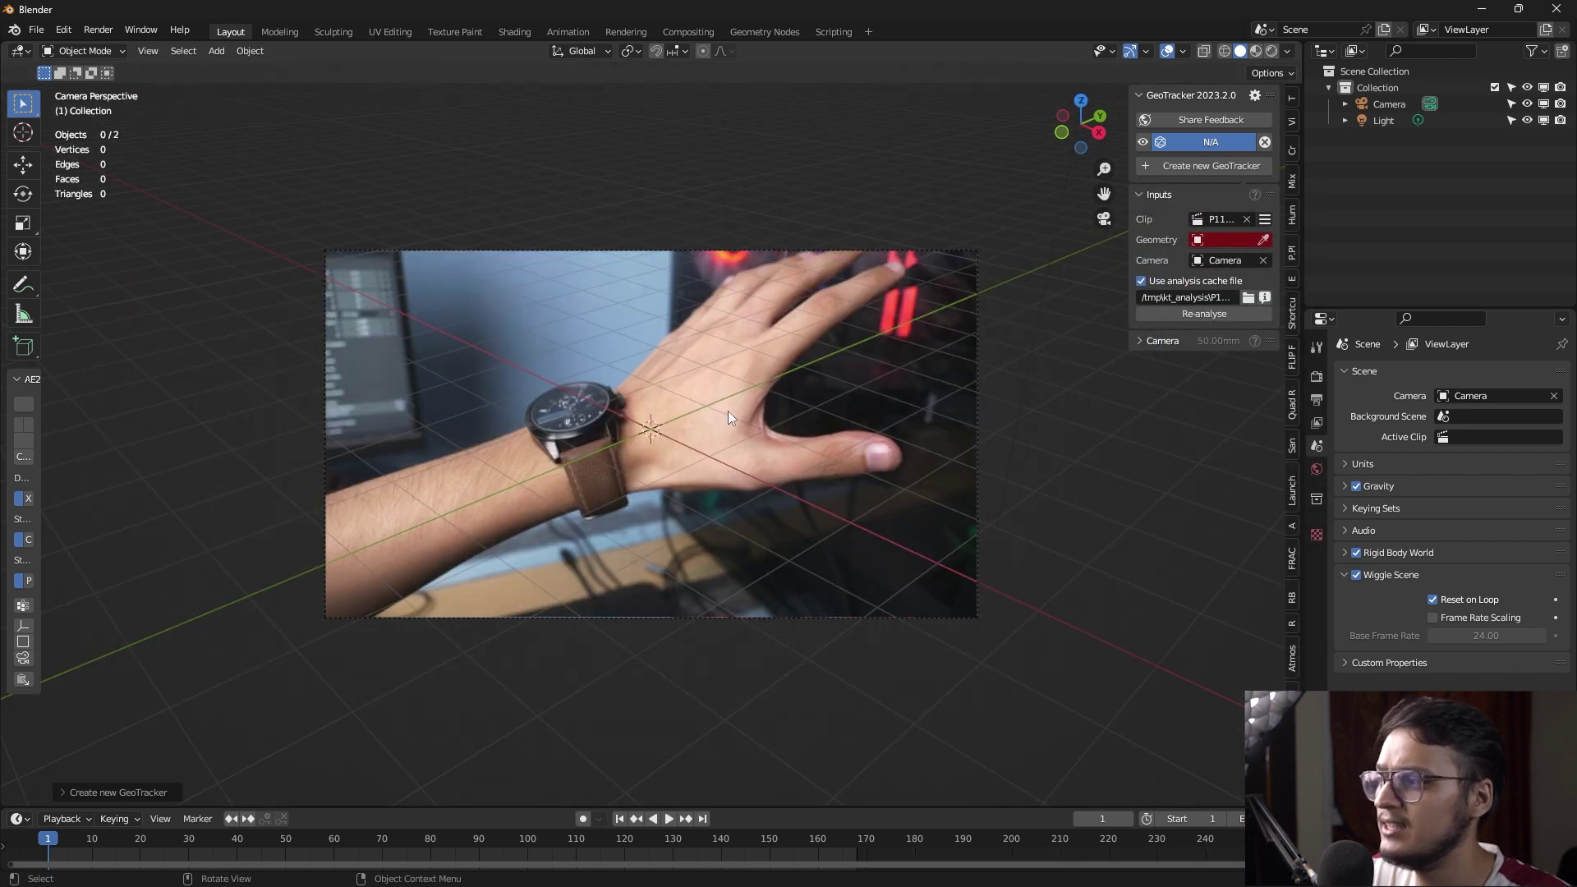
scroll(728, 411, "up", 3)
scroll(728, 410, "down", 2)
scroll(593, 442, "up", 3)
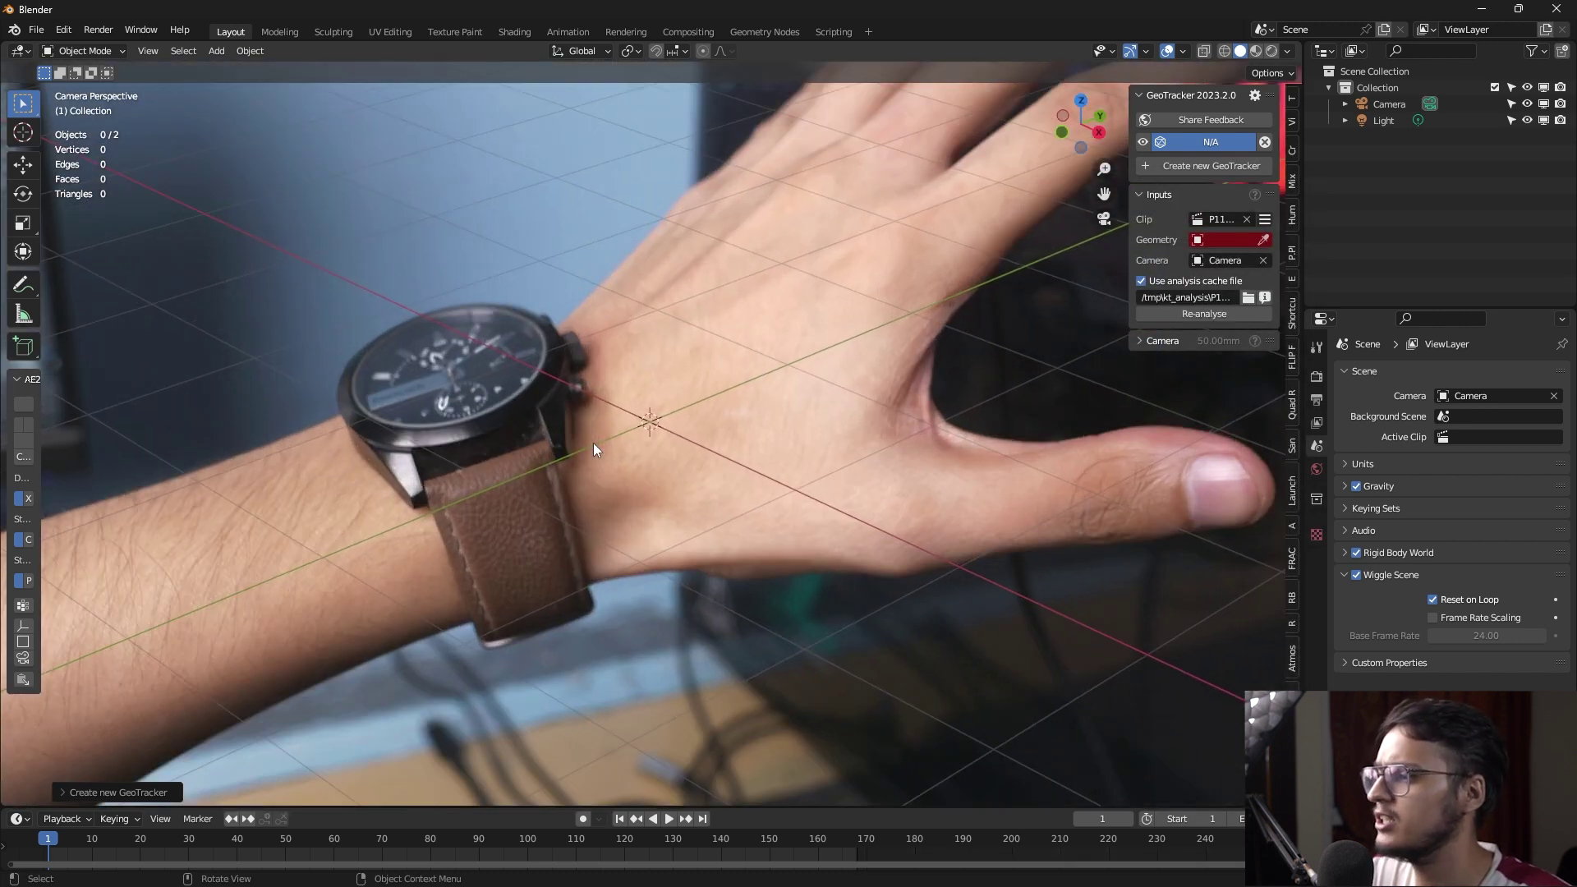
scroll(704, 390, "up", 1)
scroll(672, 440, "up", 1)
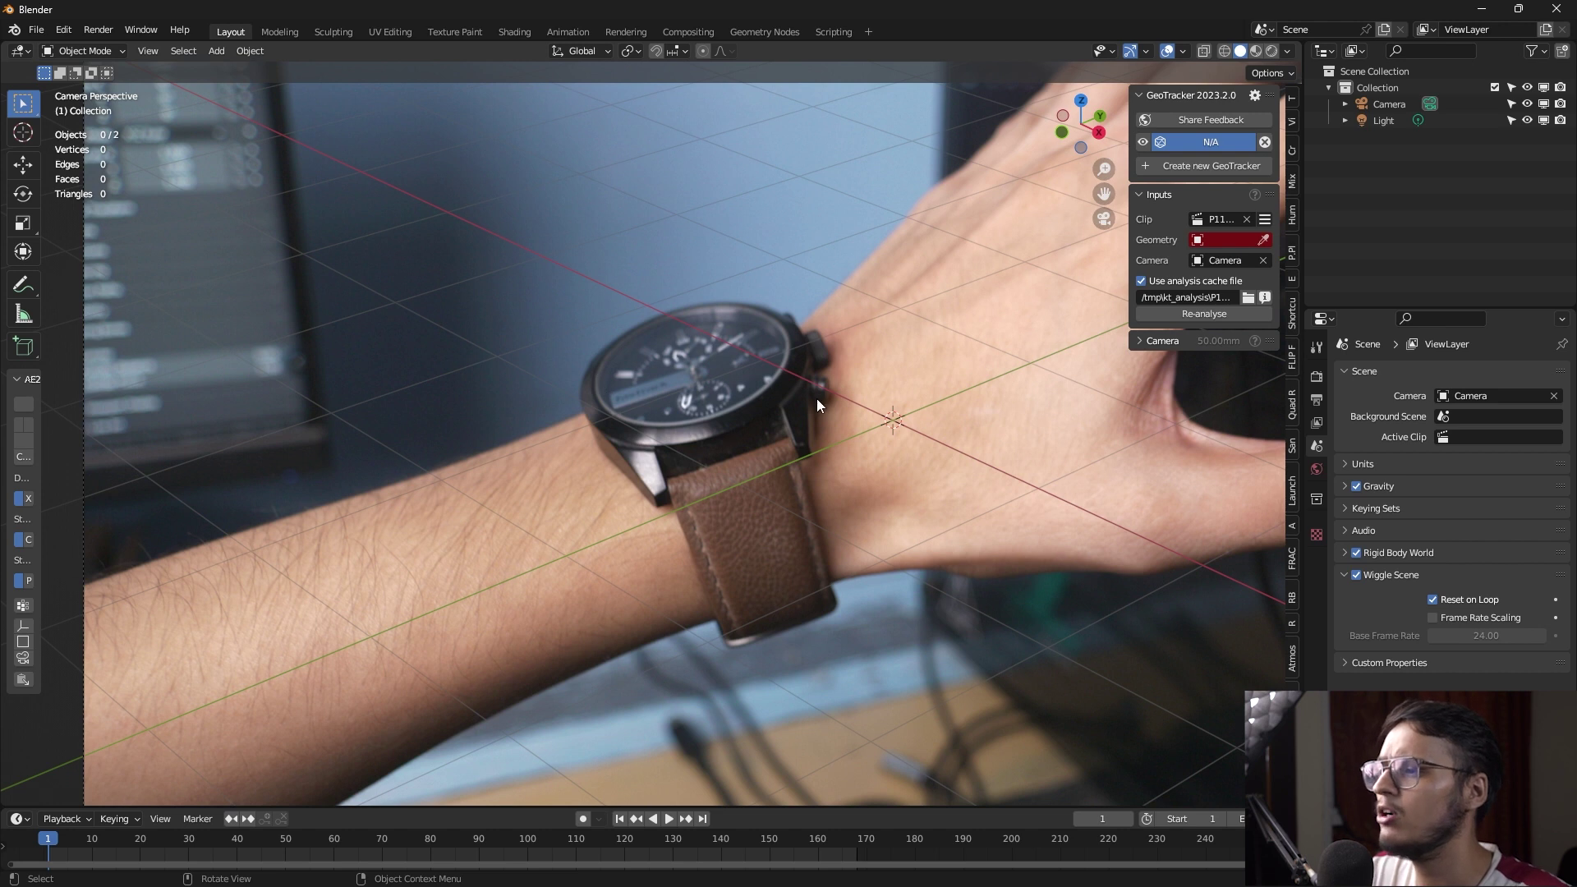
scroll(862, 389, "down", 3)
key("KP_0")
Add a Bezier circle at the origin with a 0.019 m radius
key("shift+a")
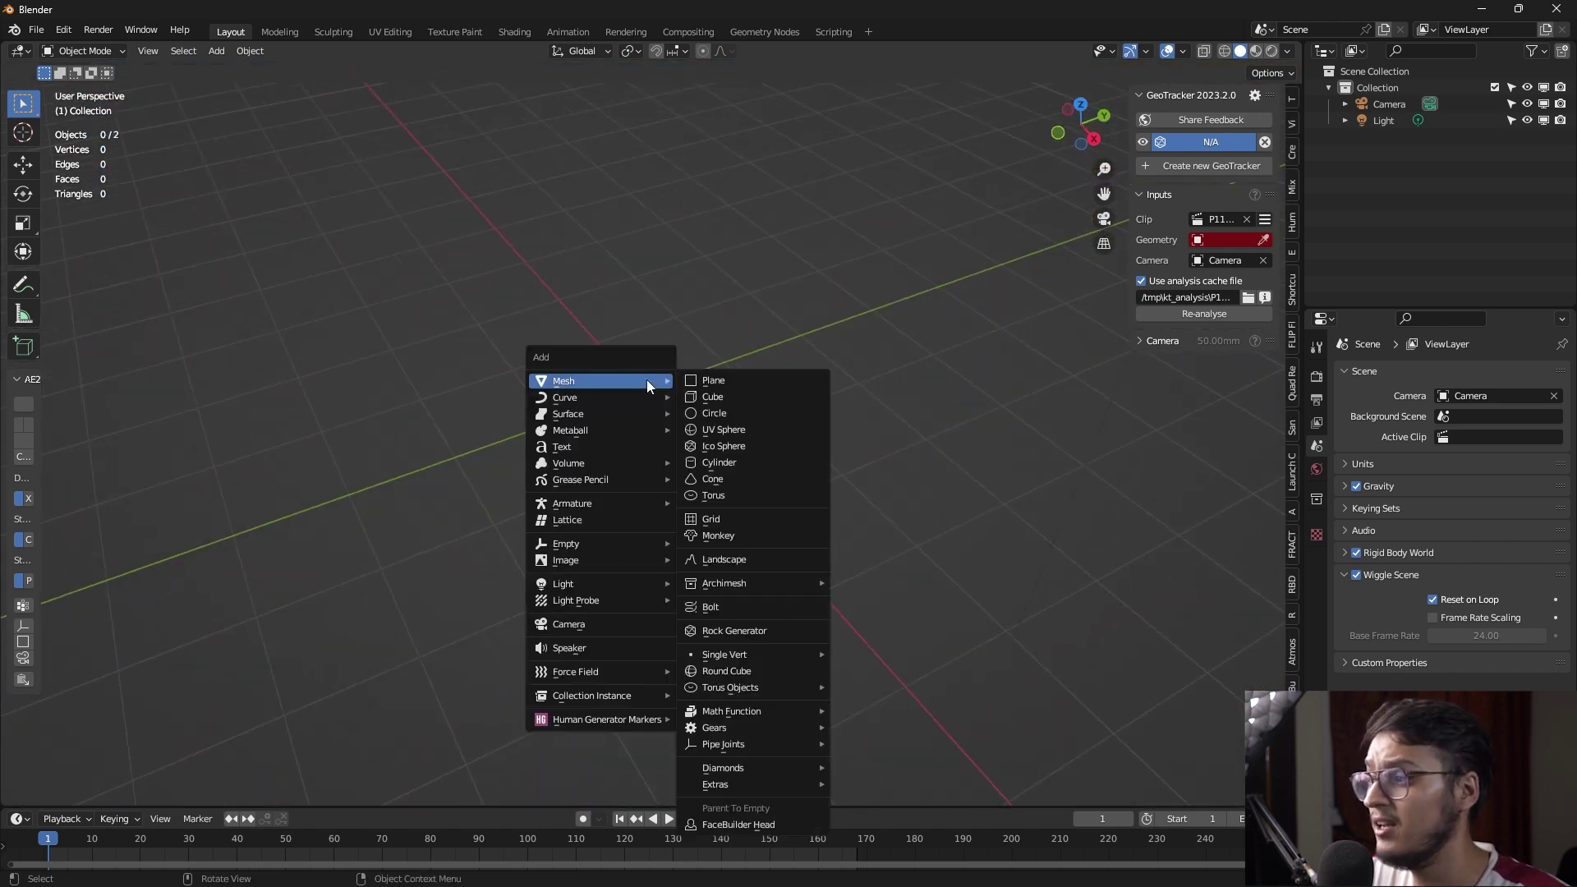
left_click(730, 414)
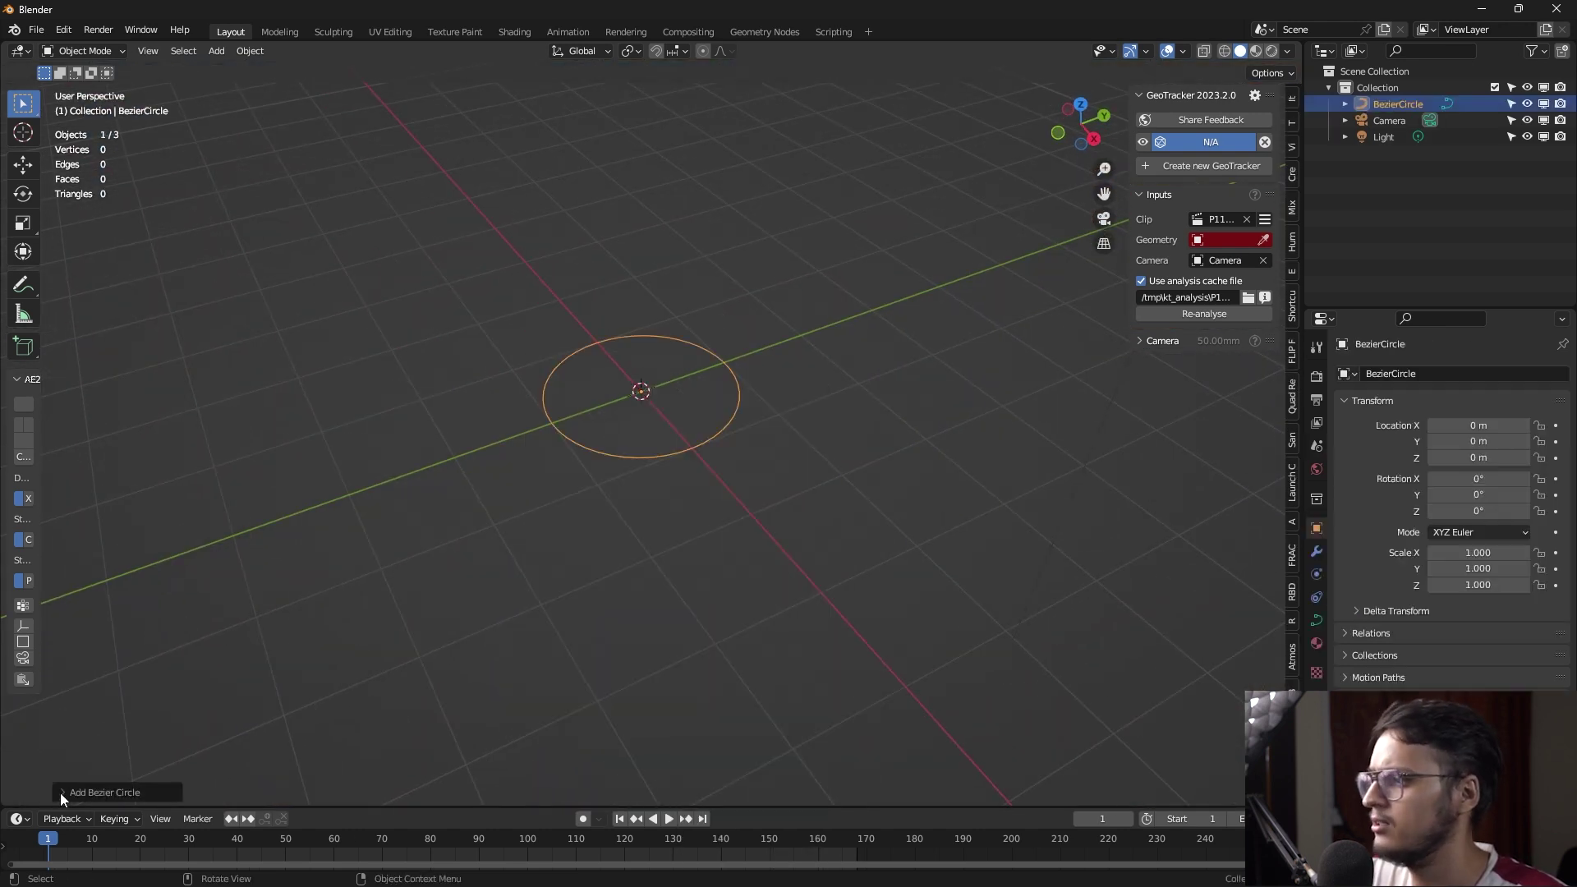
left_click(61, 792)
left_click(221, 670)
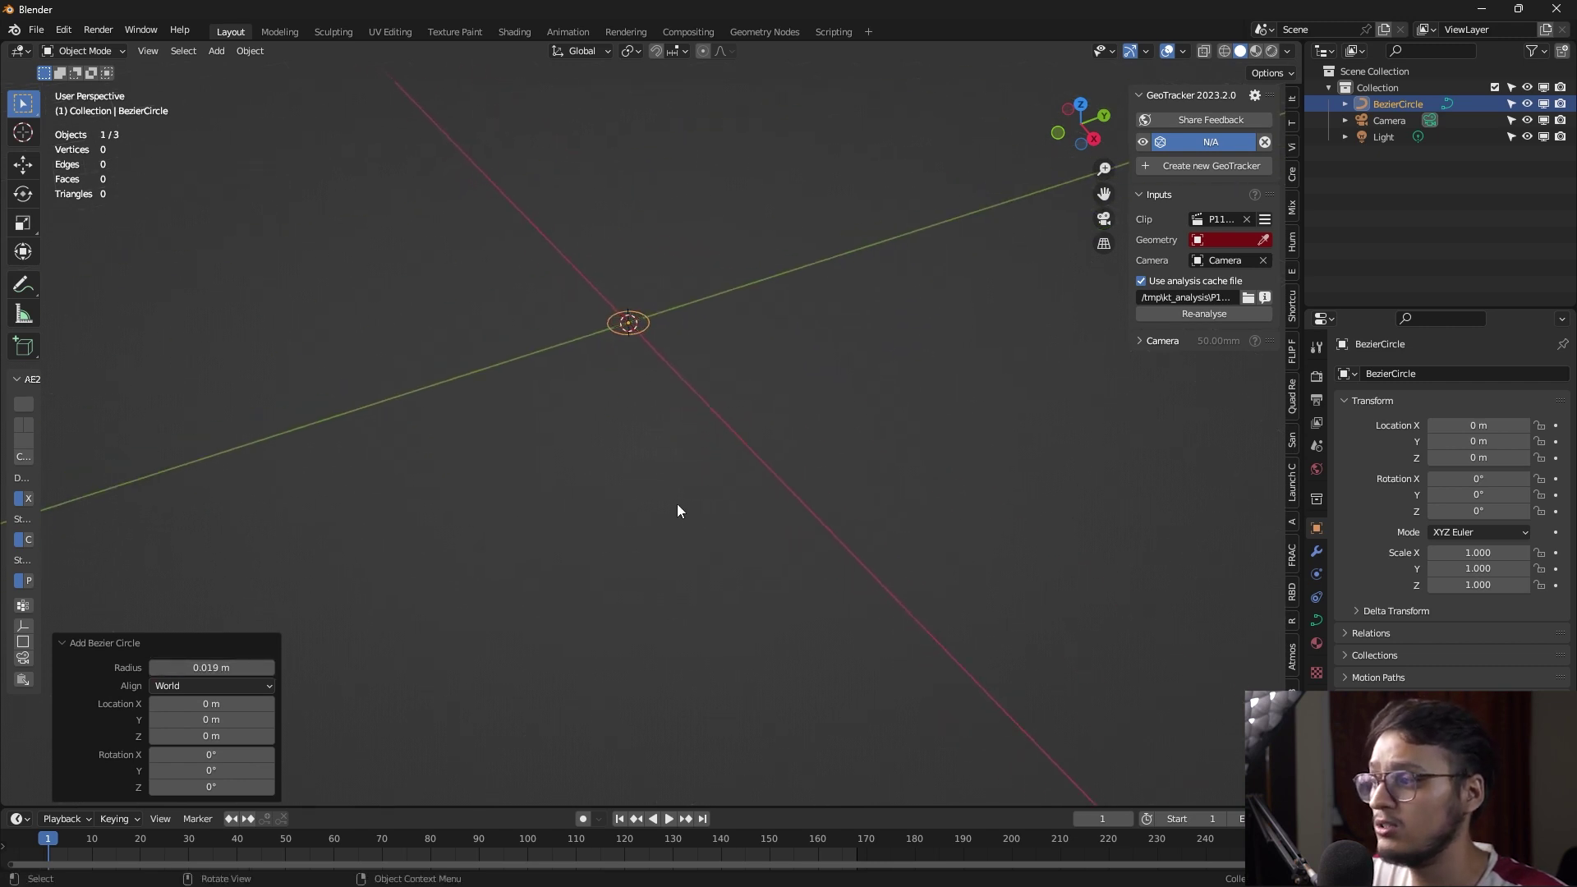
left_click(819, 432)
Extrude the ring into a wall and add an inner ring scaled inward
key("e")
left_click(795, 404)
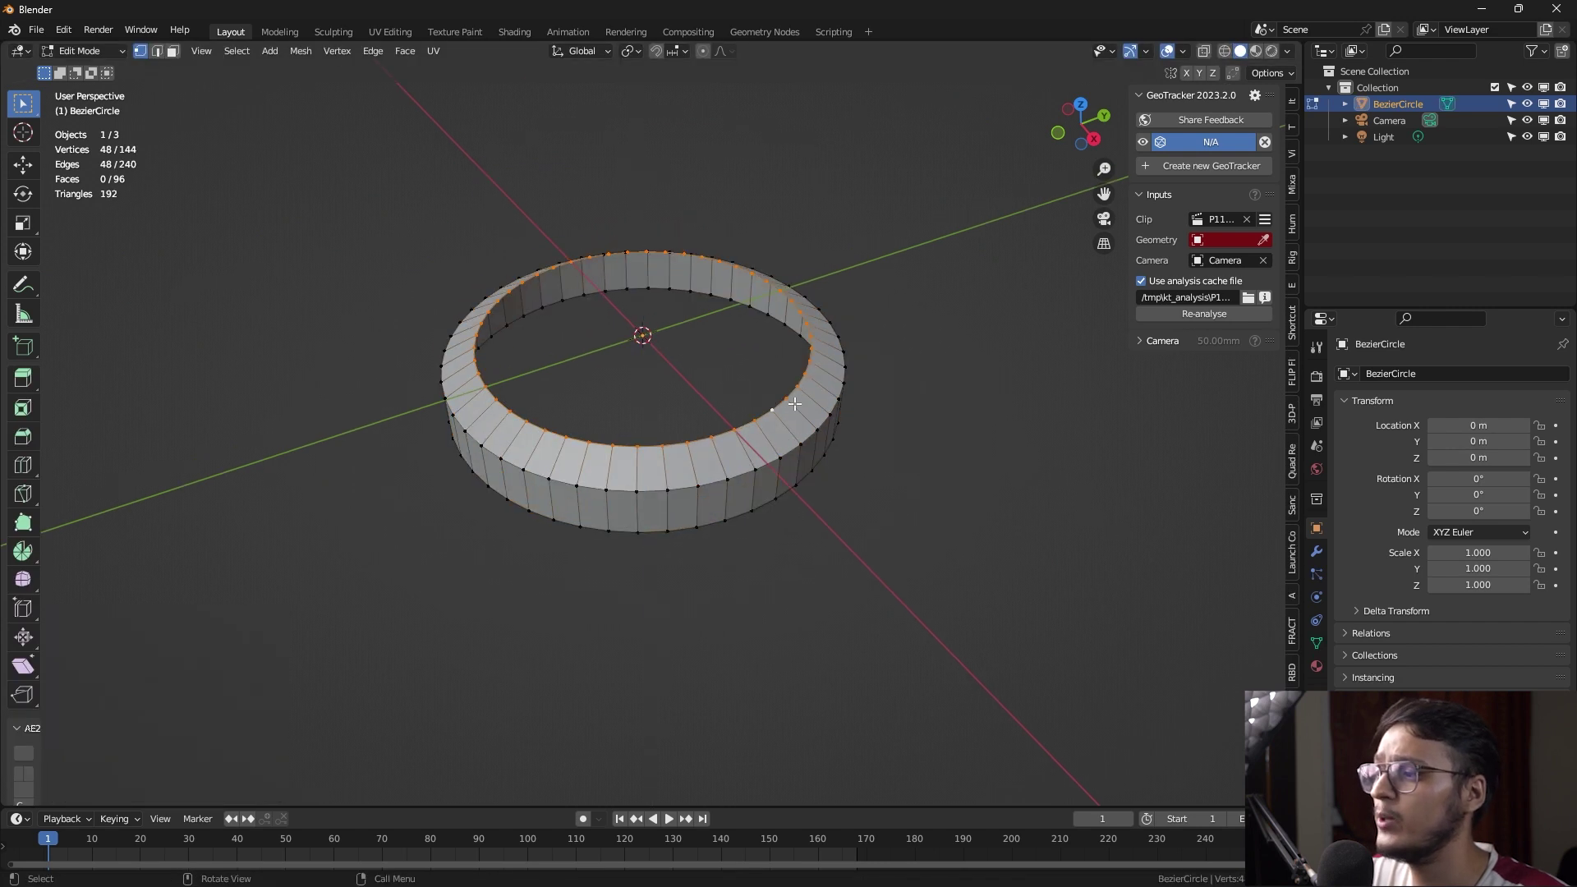
left_click(748, 394)
key("e")
key("s")
middle_click_drag(665, 389, 607, 220)
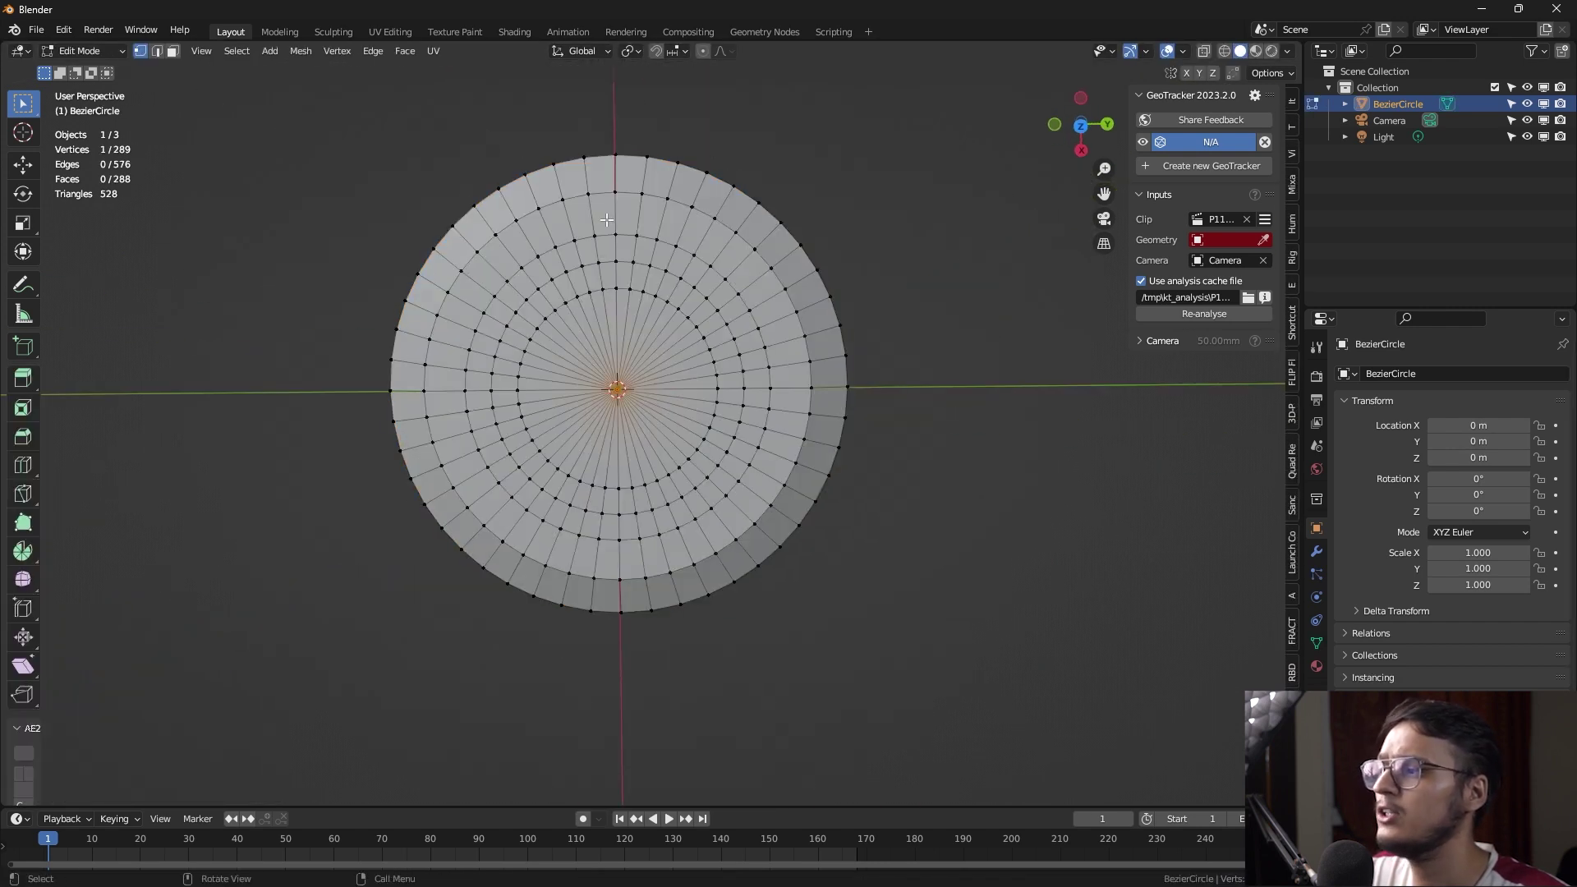
Extrude the disc faces to give them thickness and return to object mode in camera view
key("e")
mouse_move(600, 438)
middle_mouse_down()
mouse_move(746, 462)
mouse_move(530, 437)
mouse_move(616, 407)
middle_mouse_up()
left_click(747, 465)
key("Tab")
key("KP_0")
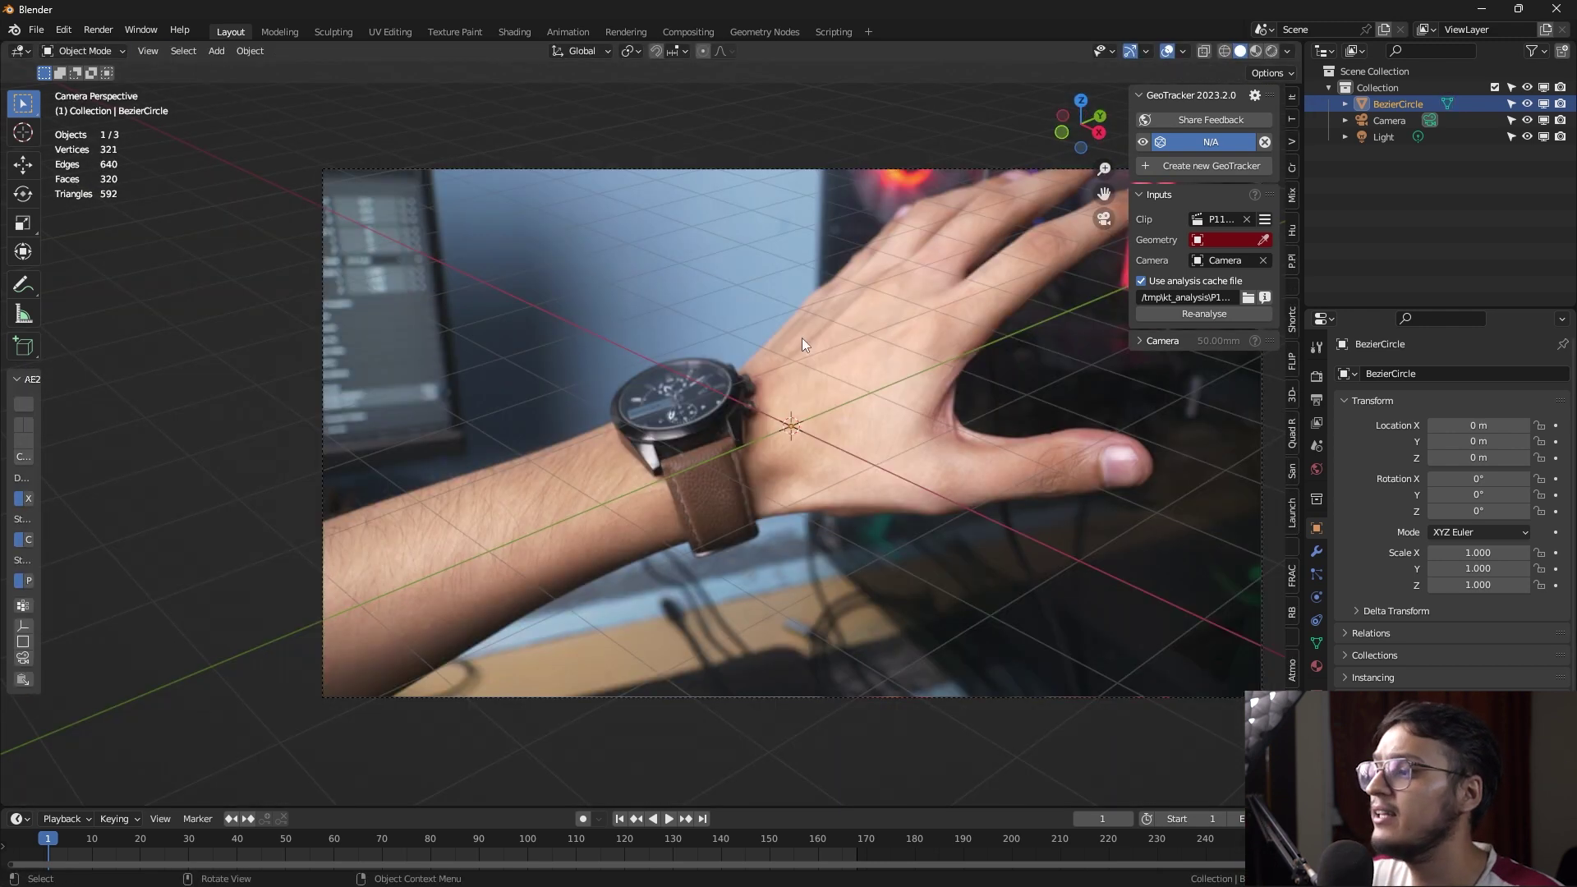
scroll(778, 354, "up", 2)
Analyse frames 1–168, use BezierCircle as geometry and set a 12 mm focal length
middle_click_drag(778, 353, 780, 456, "shift")
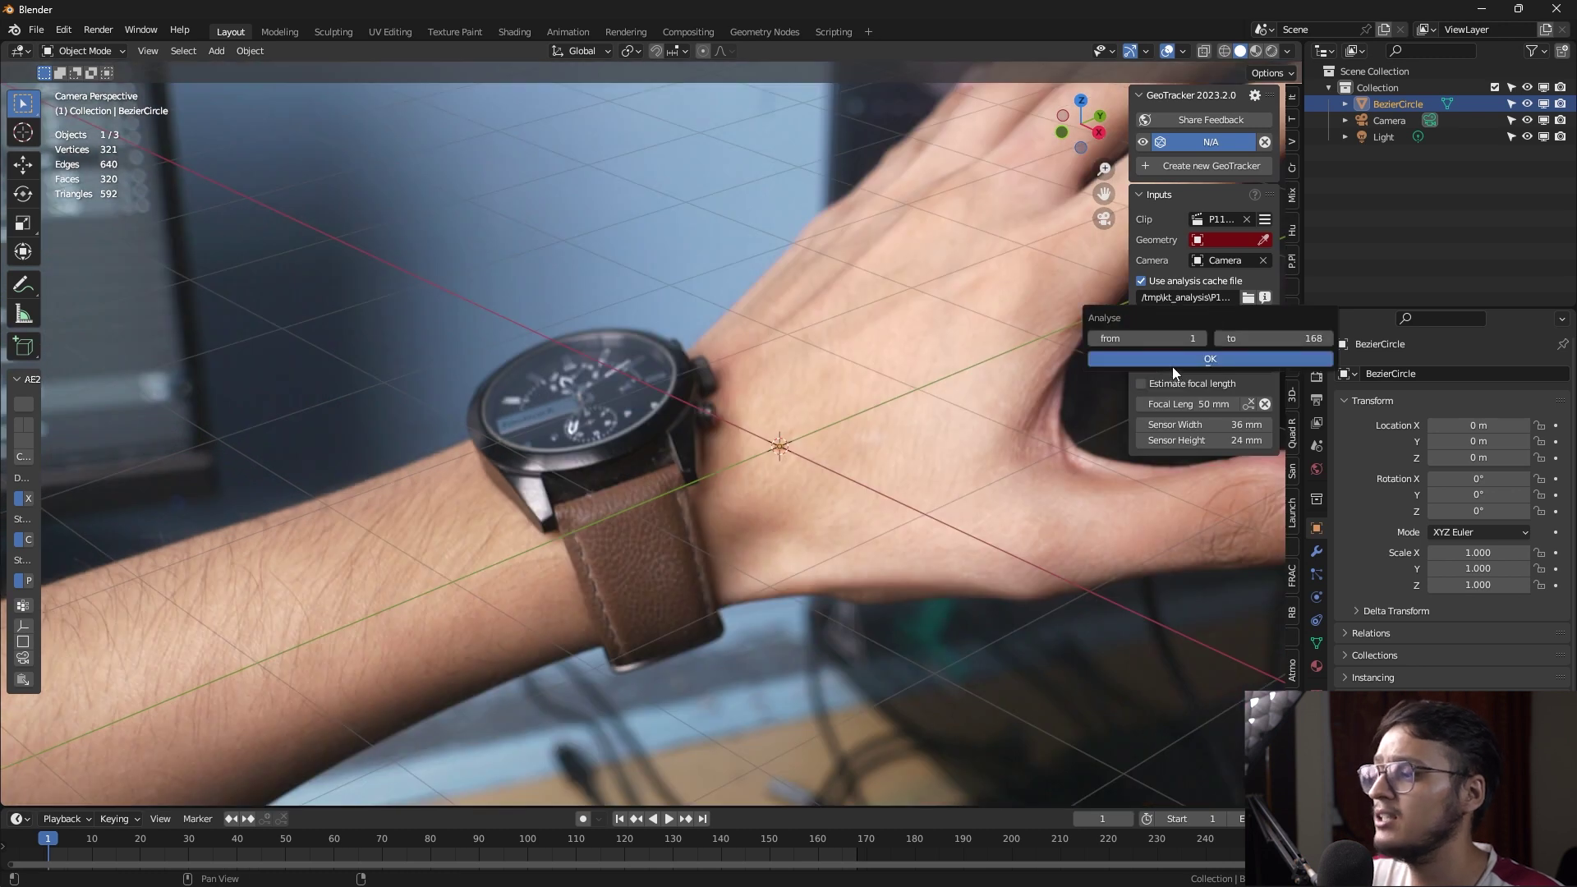
left_click(1177, 361)
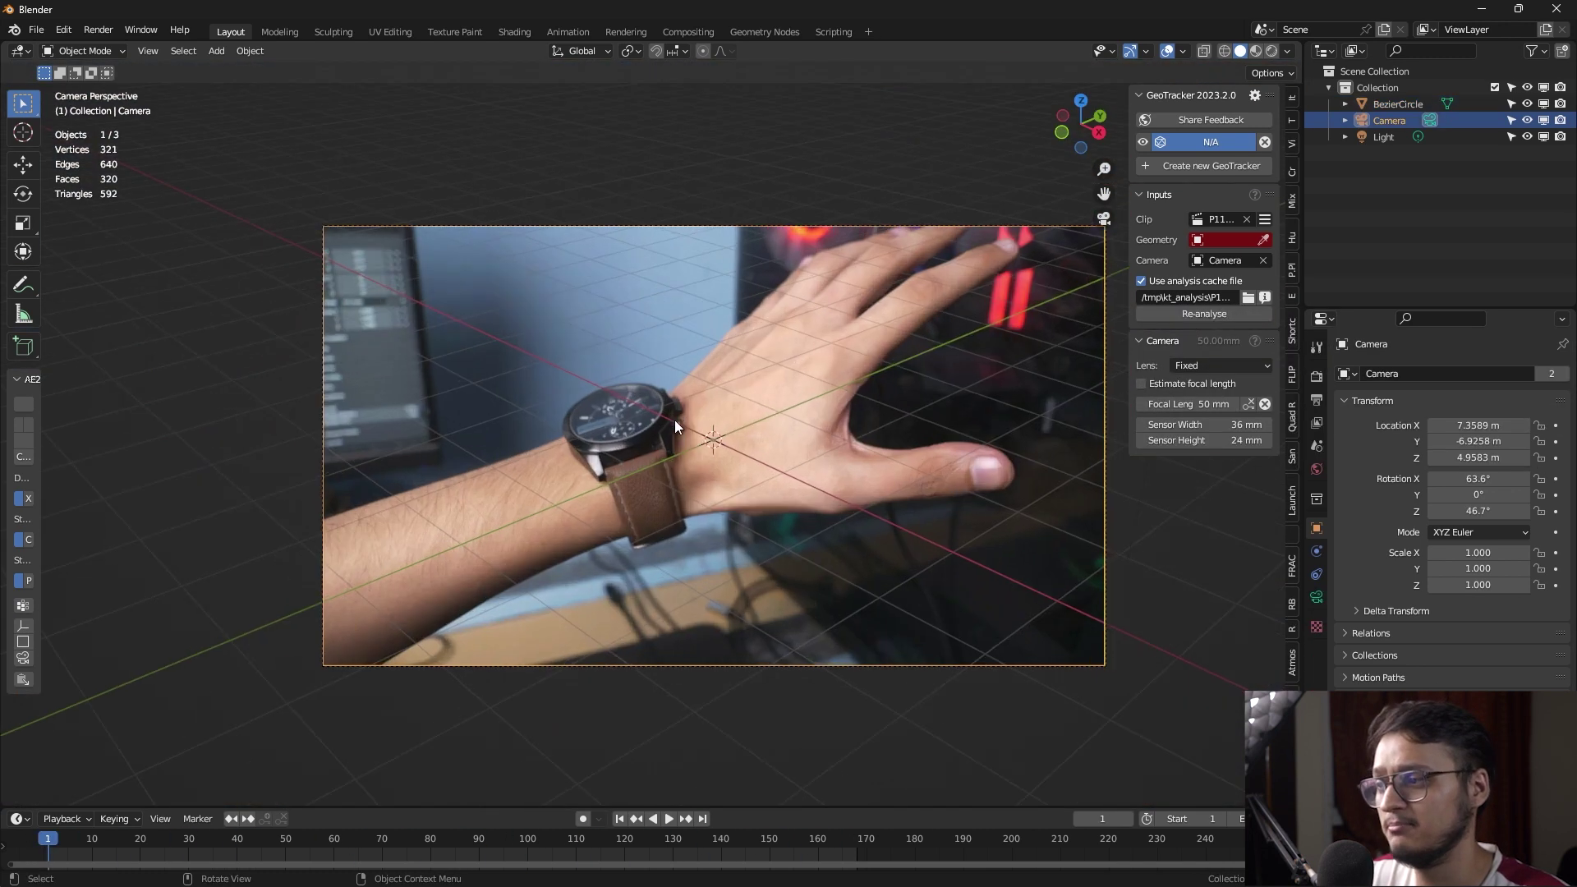
scroll(676, 425, "up", 2)
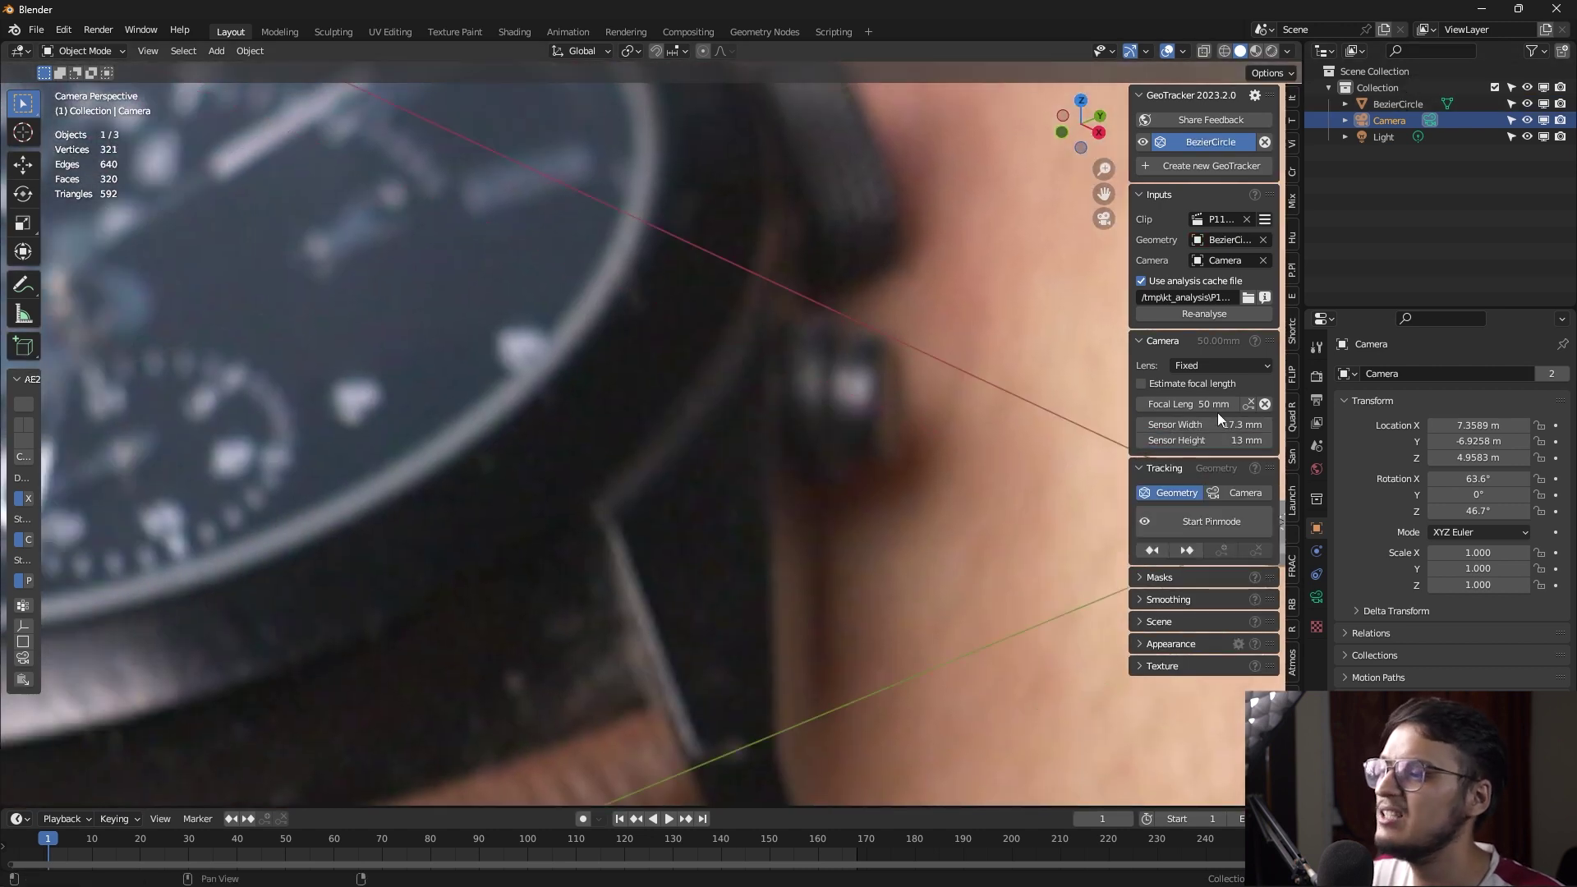
type("2")
key("Return")
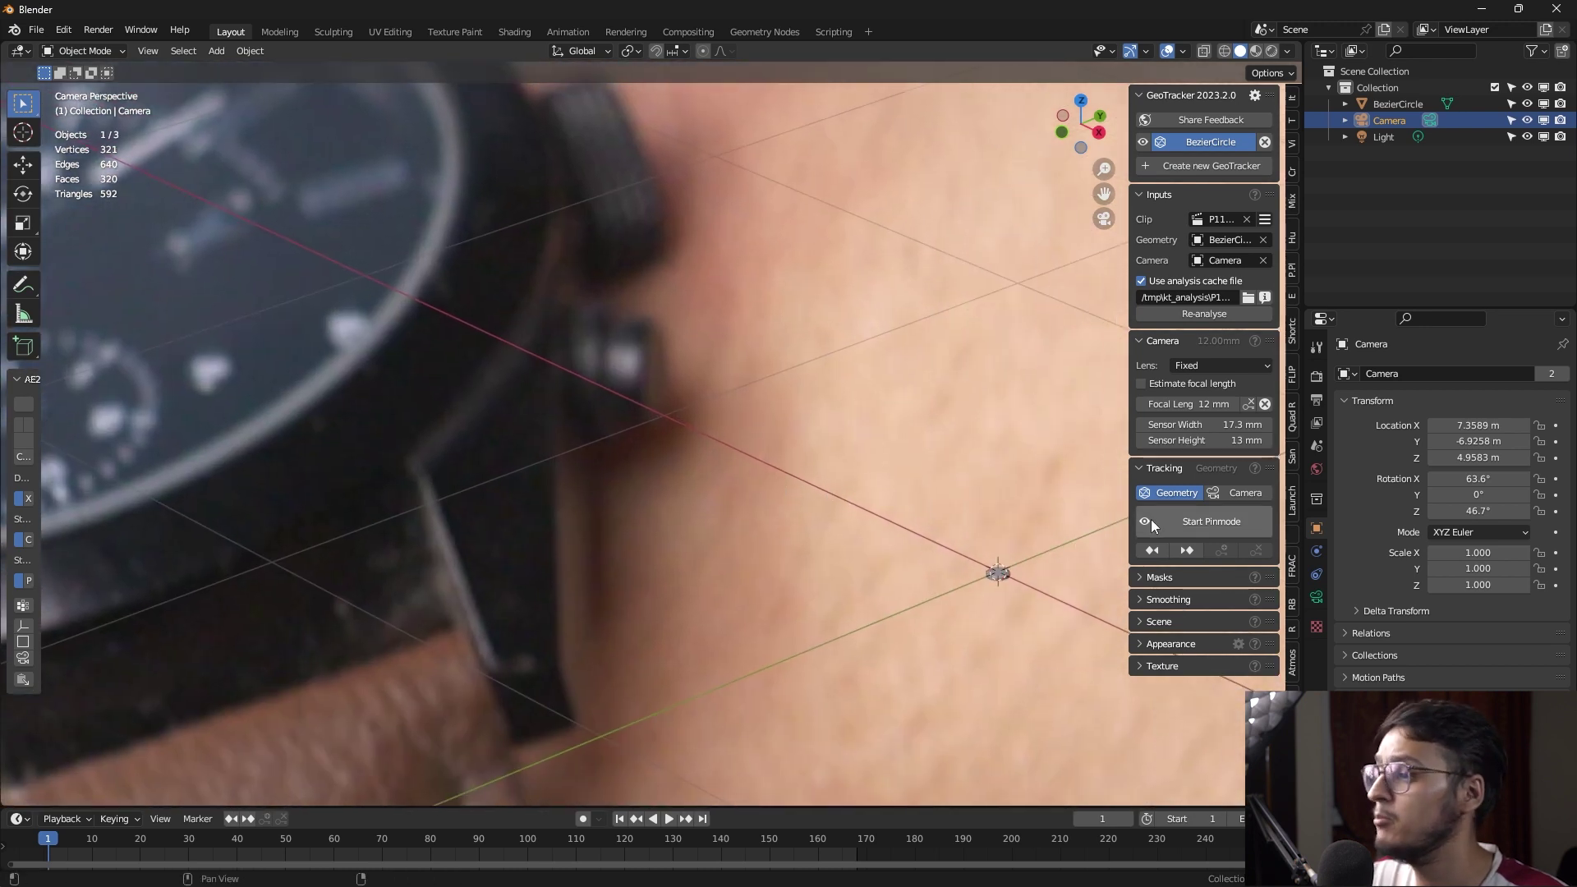
Start pin mode and pin the disc mesh onto the watch face
left_click(1151, 520)
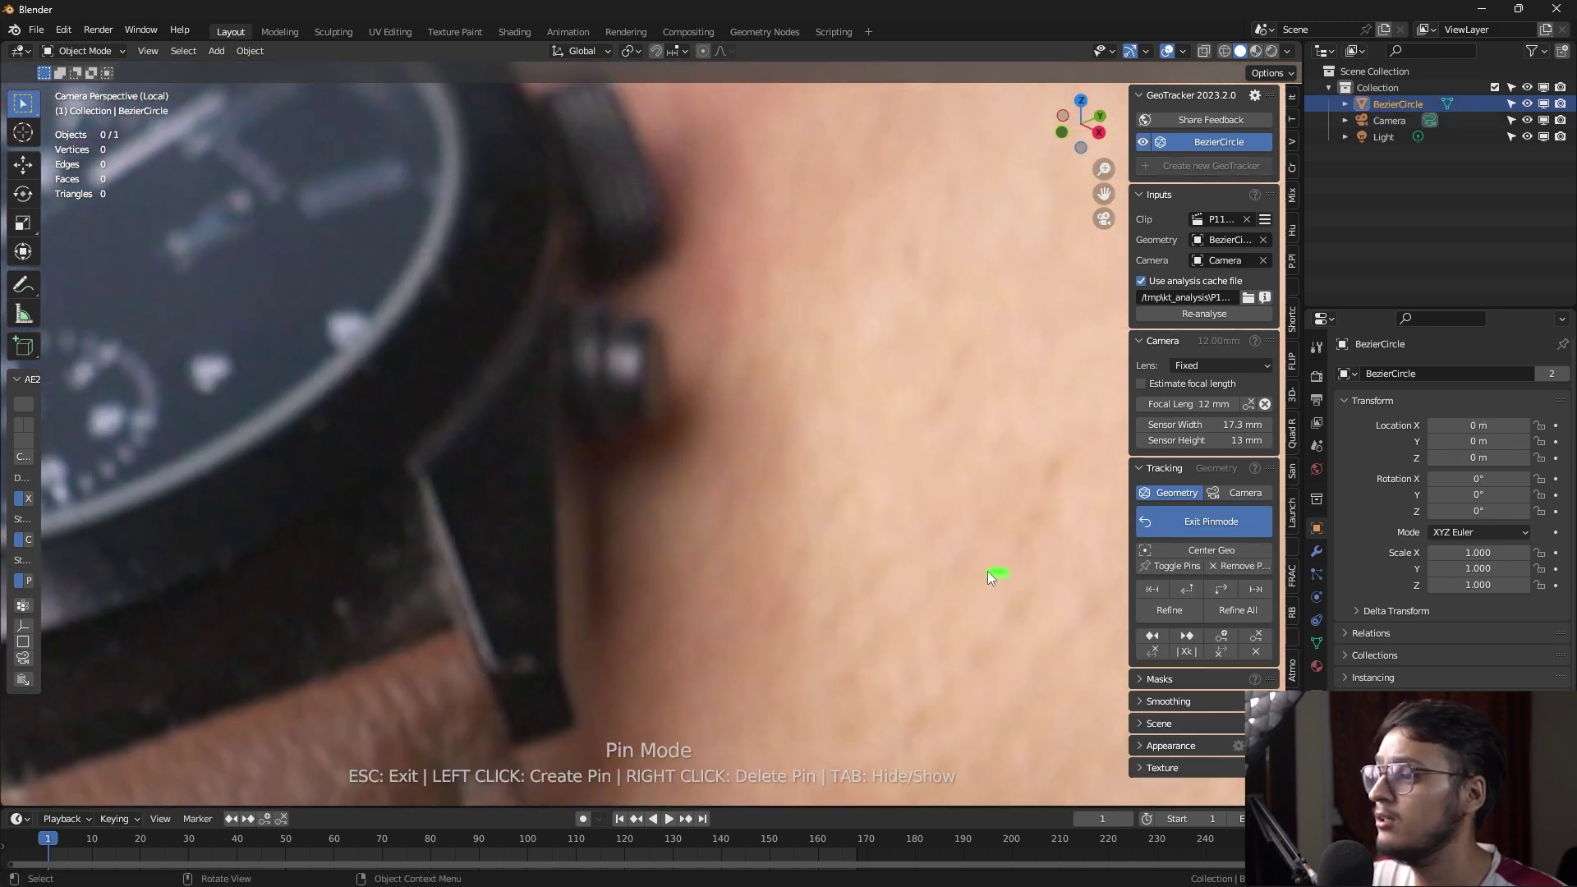
left_click(989, 571)
left_click_drag(990, 568, 888, 550)
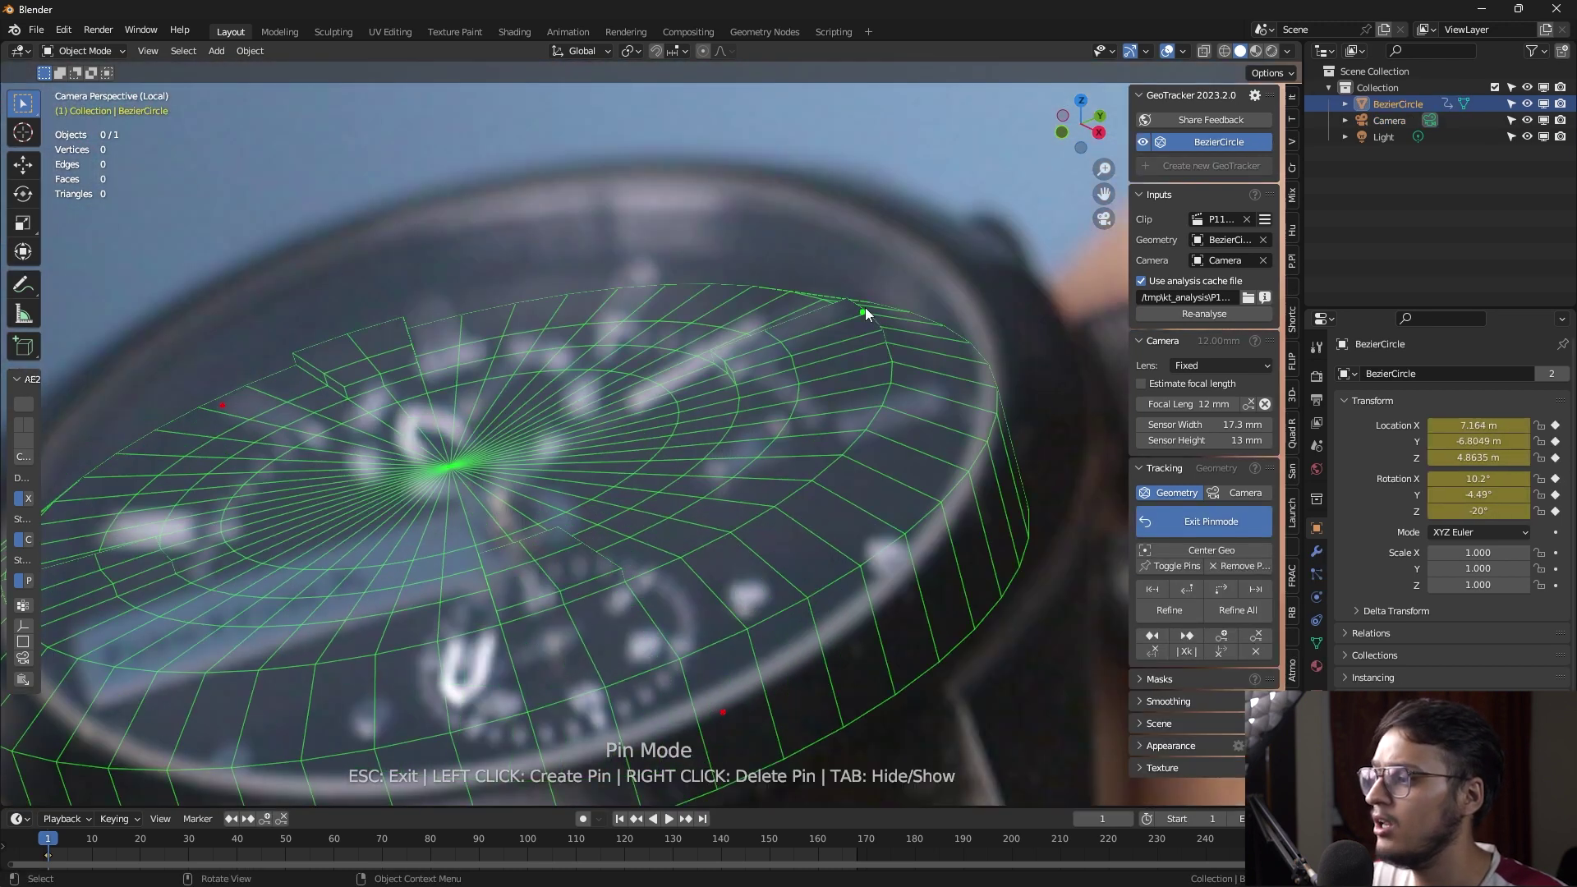
key("space")
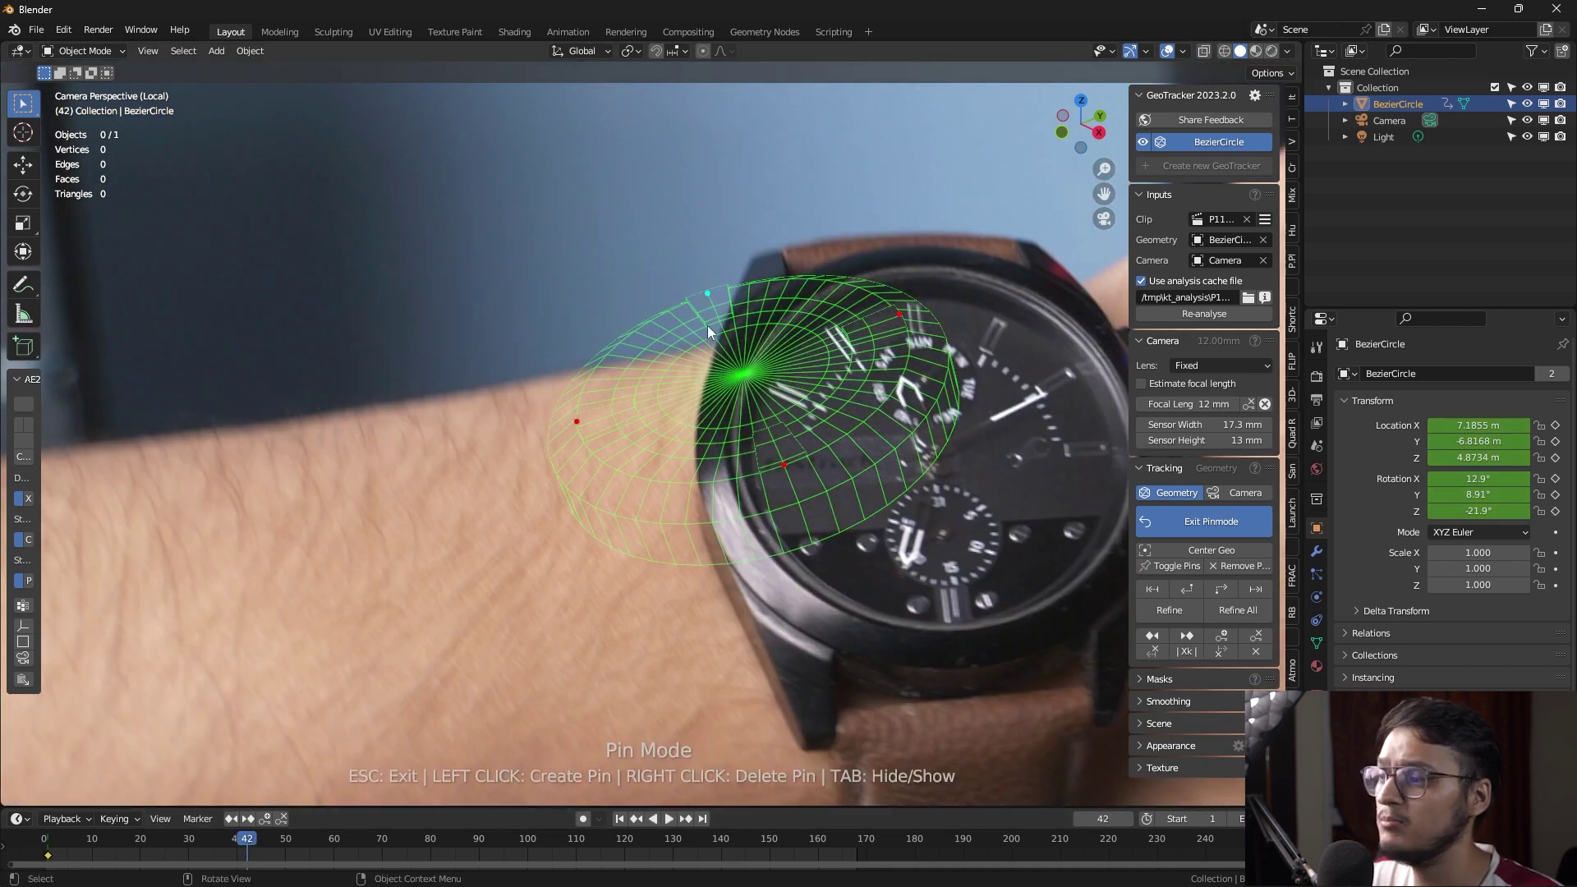
Move, re-pin and rotate the mesh onto the watch at a later frame, then track backward
left_click_drag(707, 326, 911, 450)
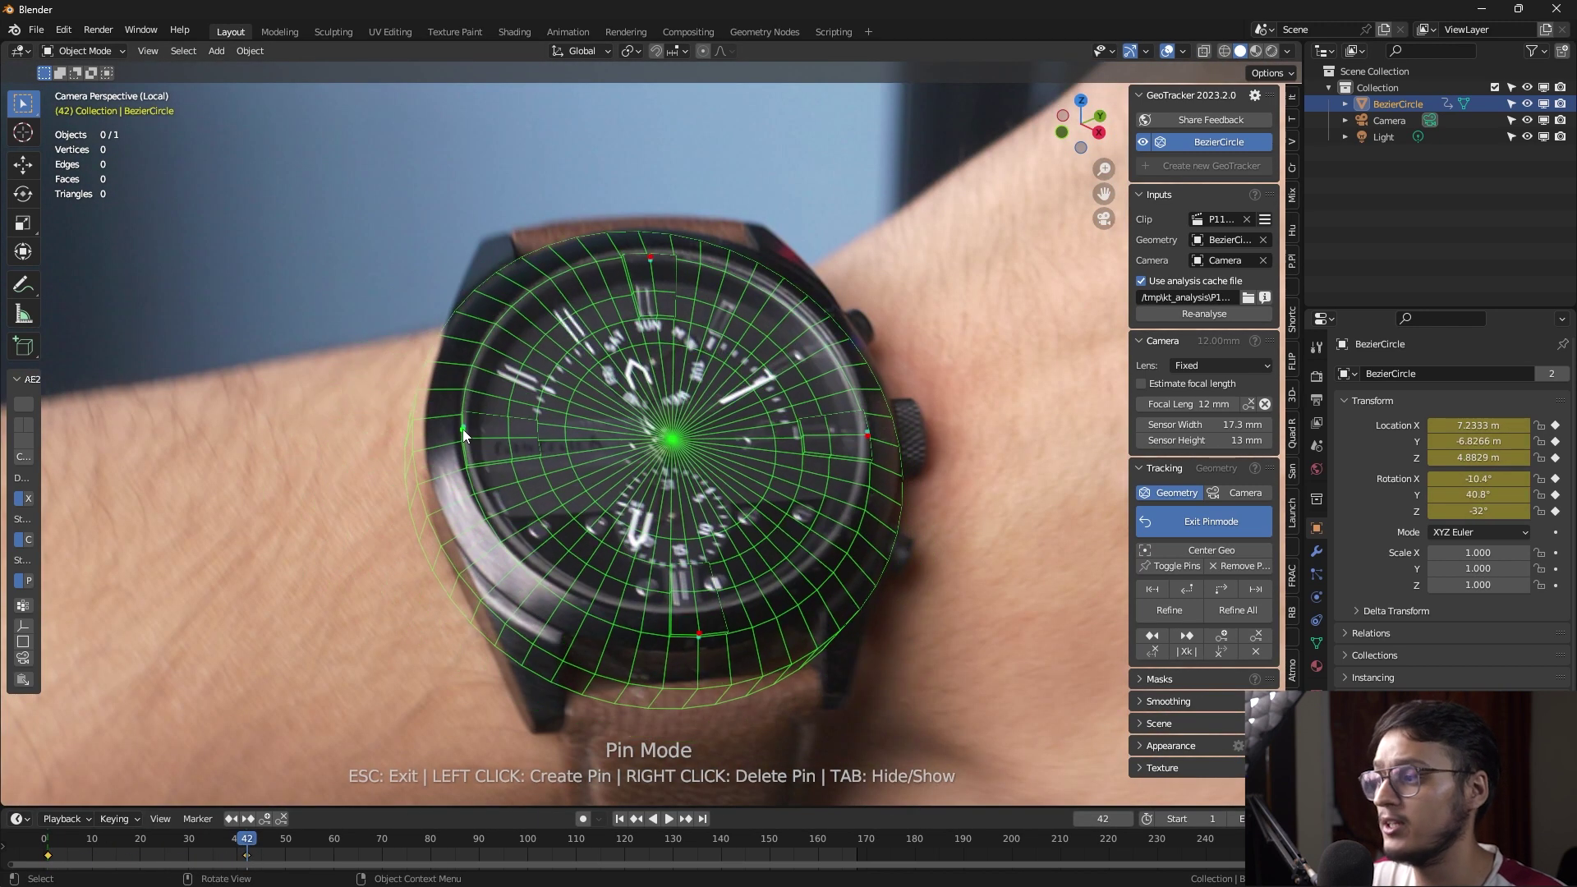
left_click_drag(462, 429, 471, 413)
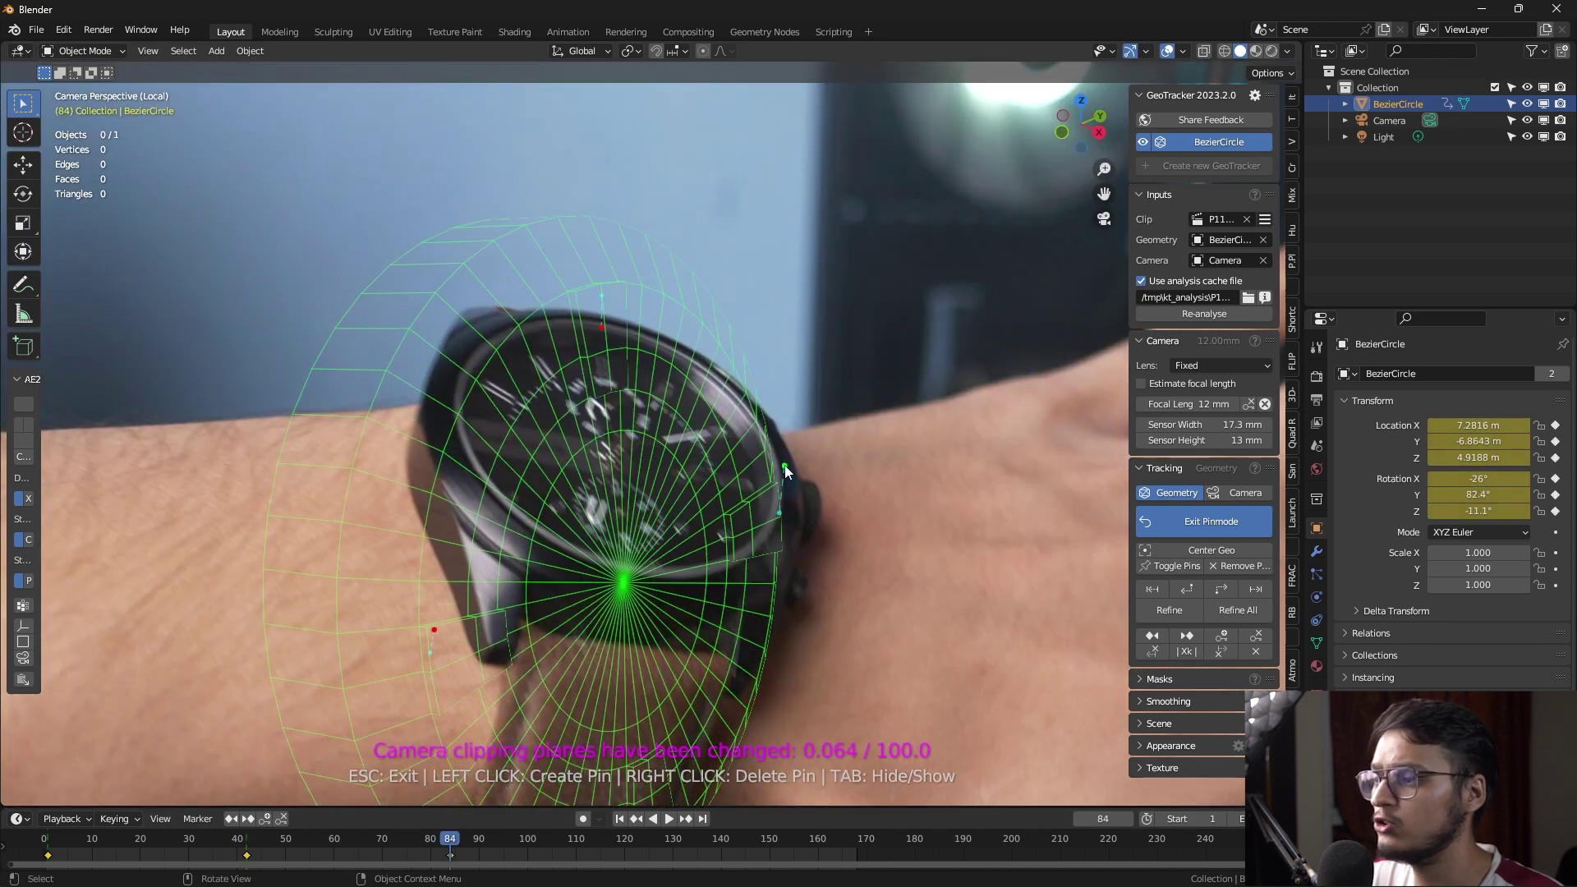
left_click_drag(785, 466, 453, 429)
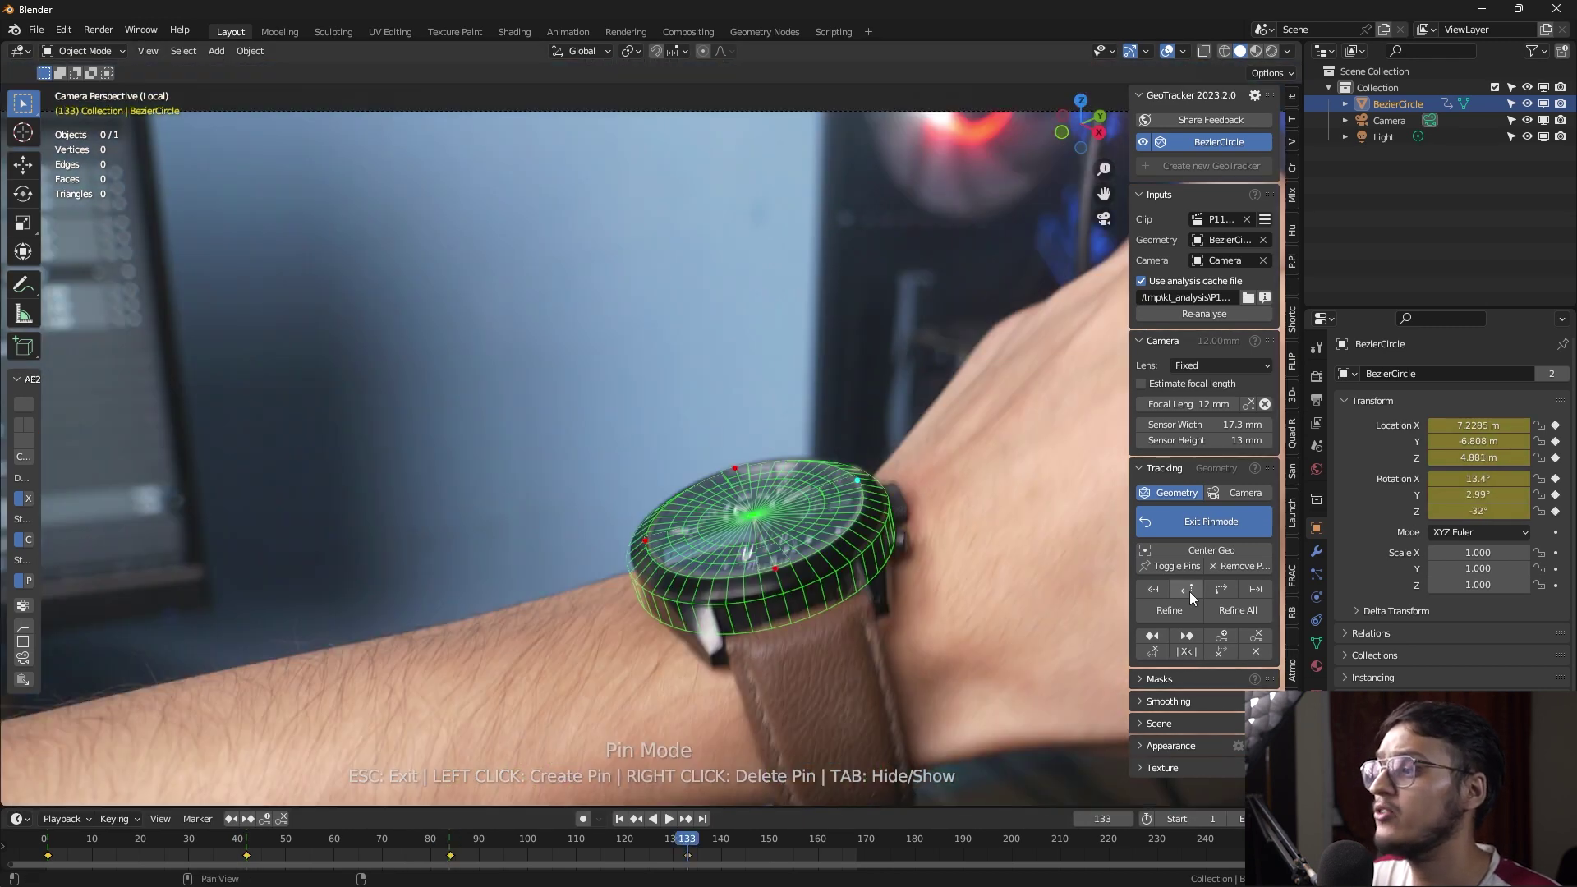
left_click(1189, 591)
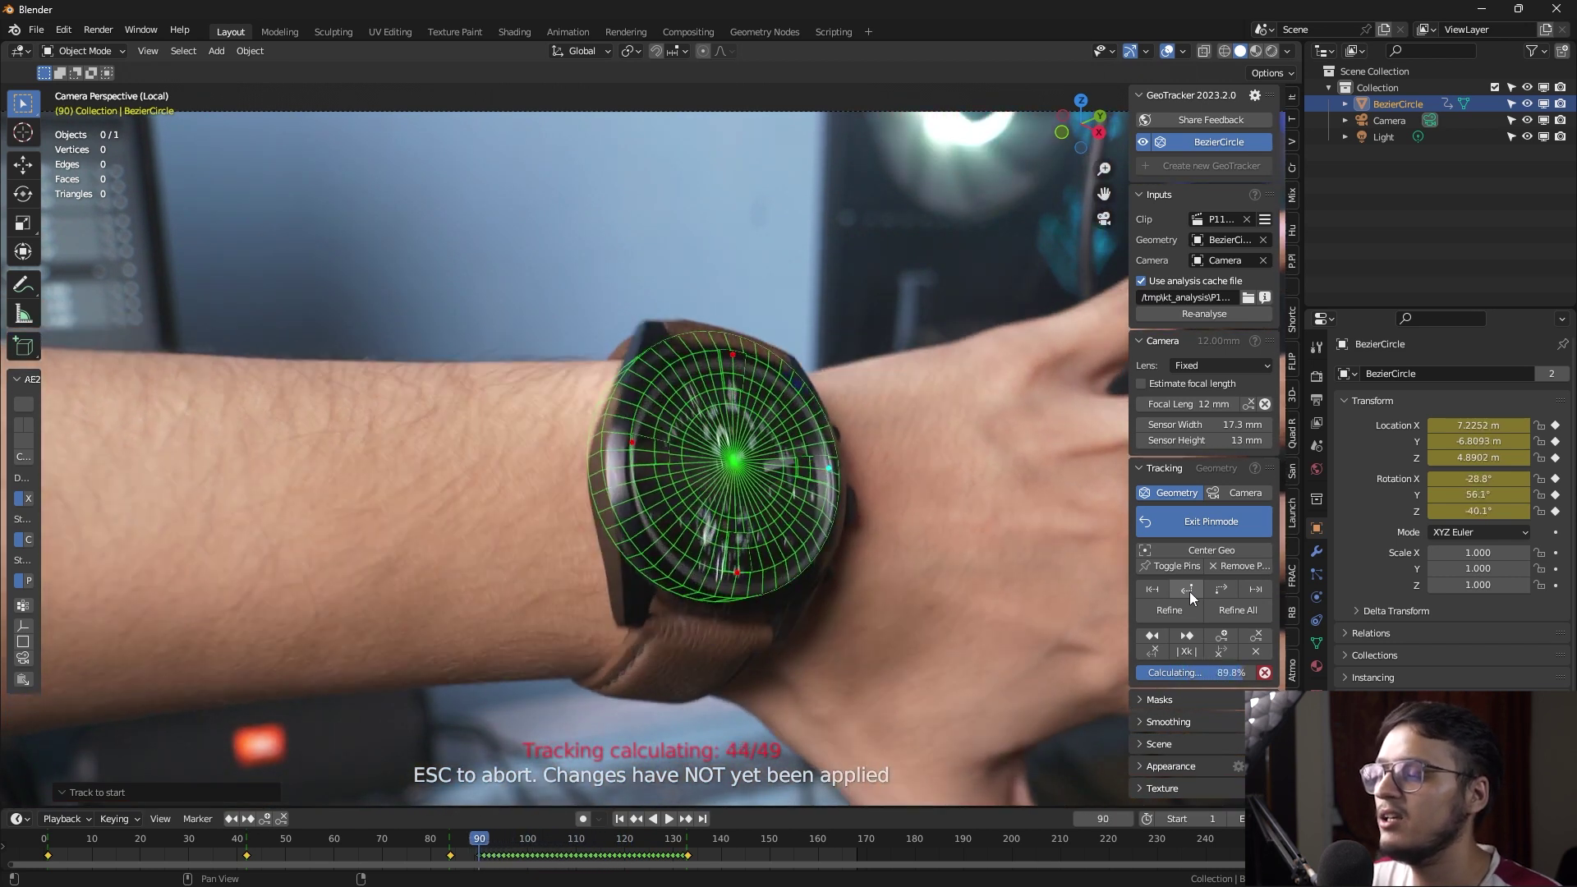
Realign the top and bottom pins, then track the watch back from frame 100 to the start
key("space")
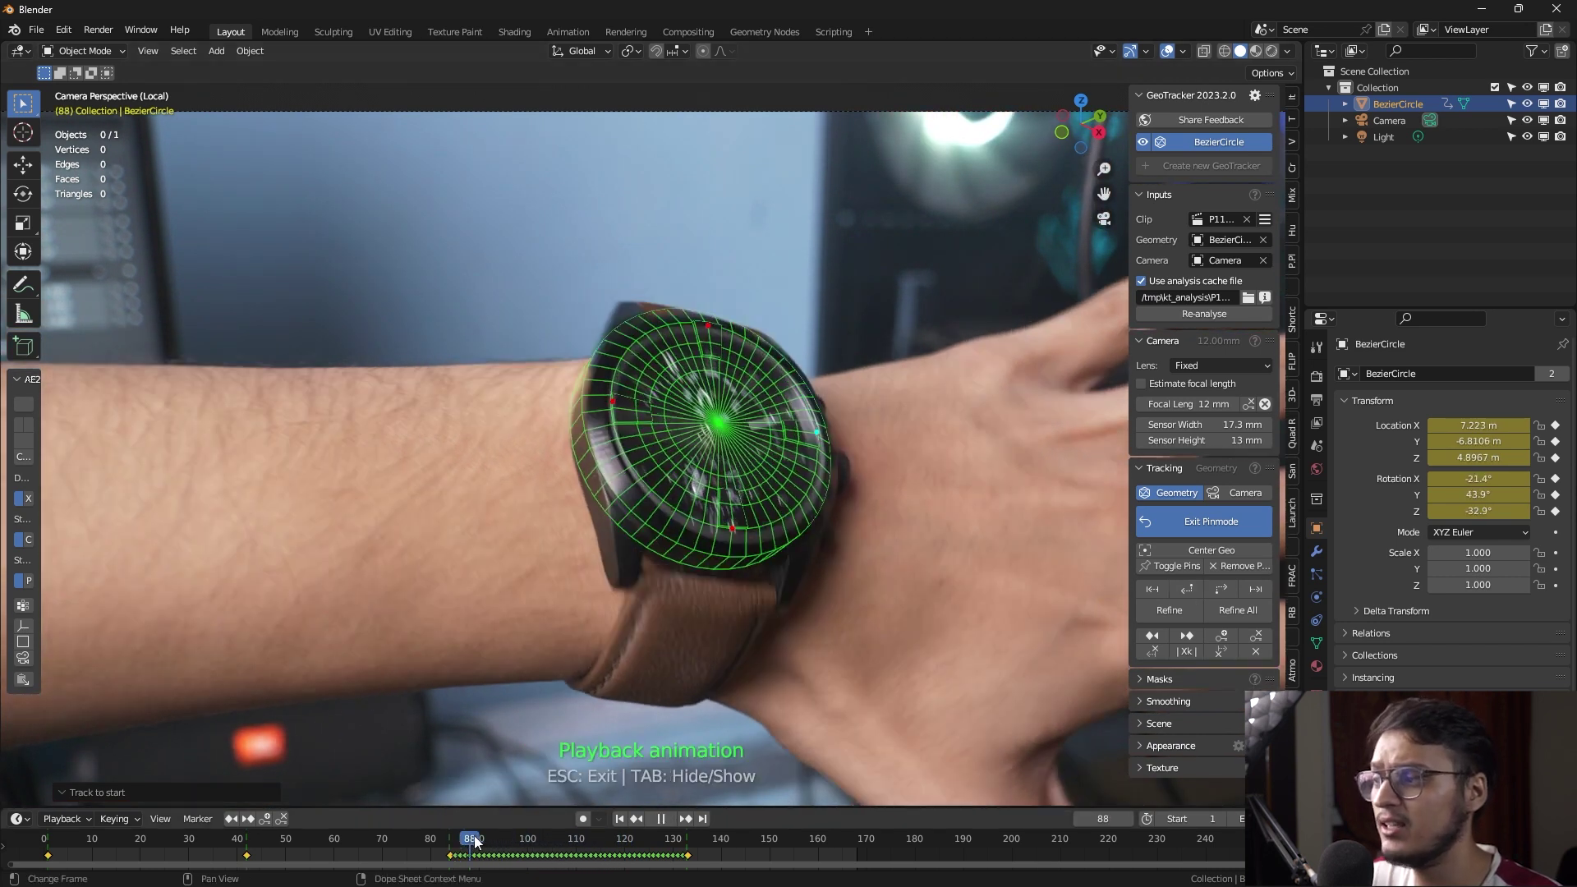
left_click_drag(730, 433, 729, 438)
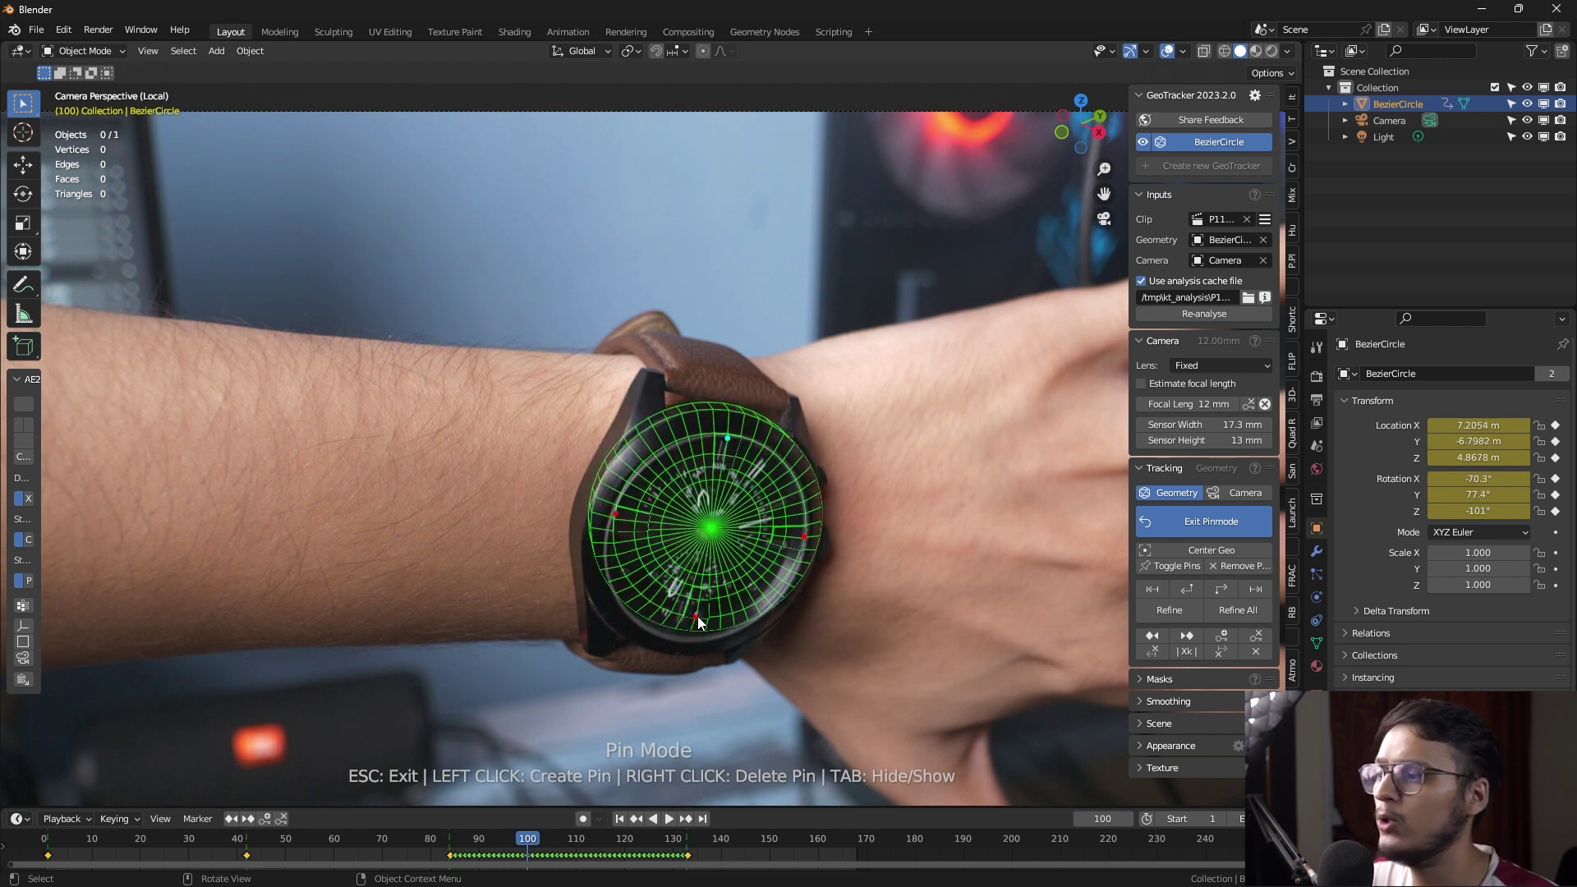
left_click_drag(698, 616, 688, 638)
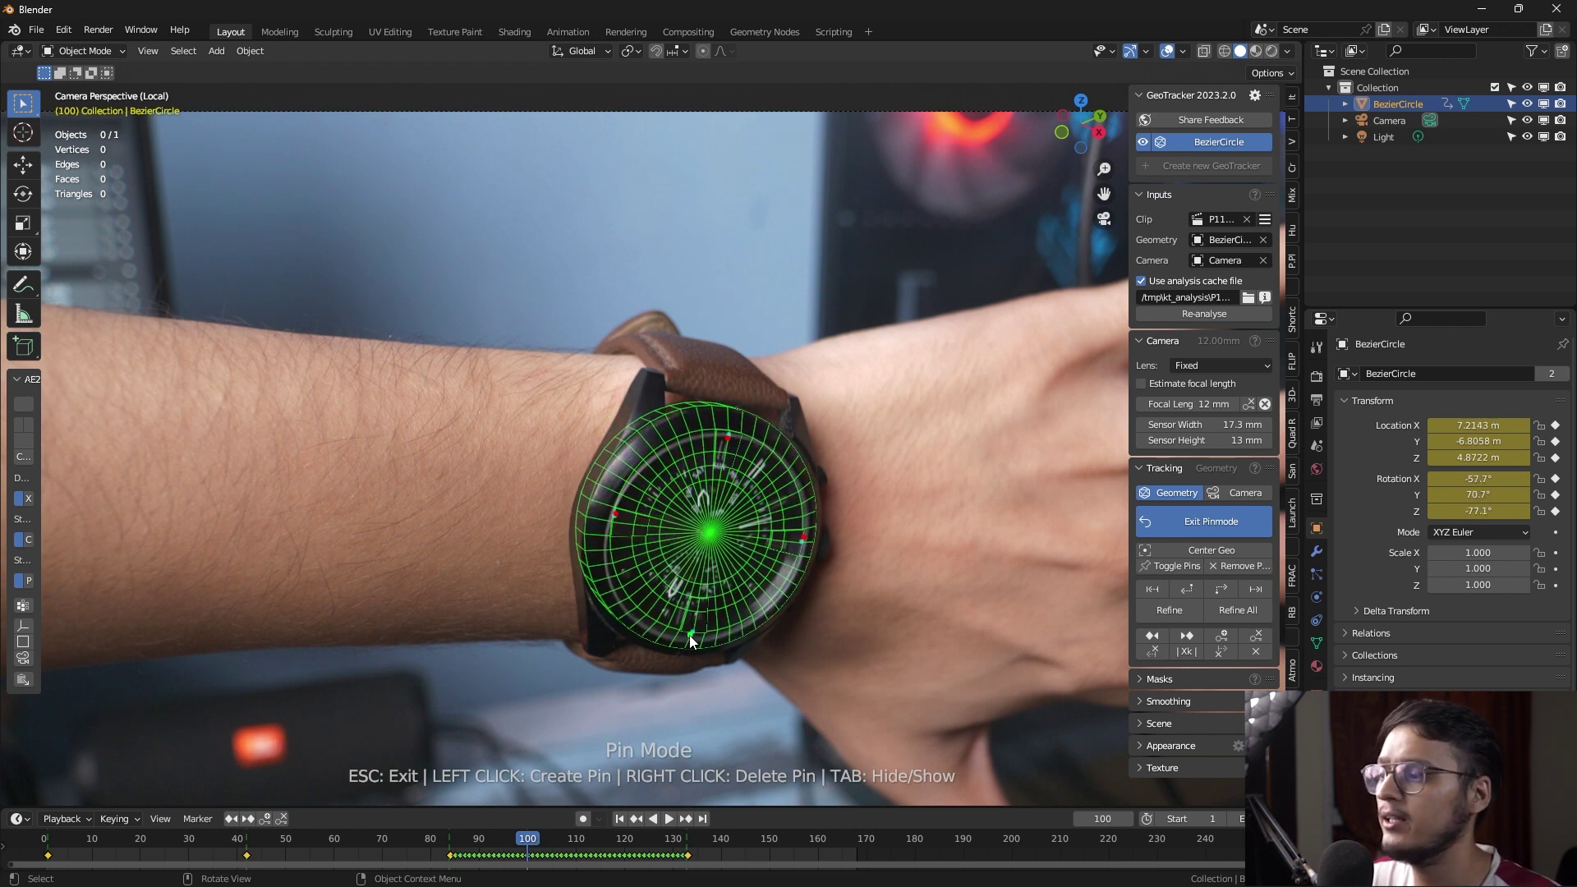
left_click(1186, 590)
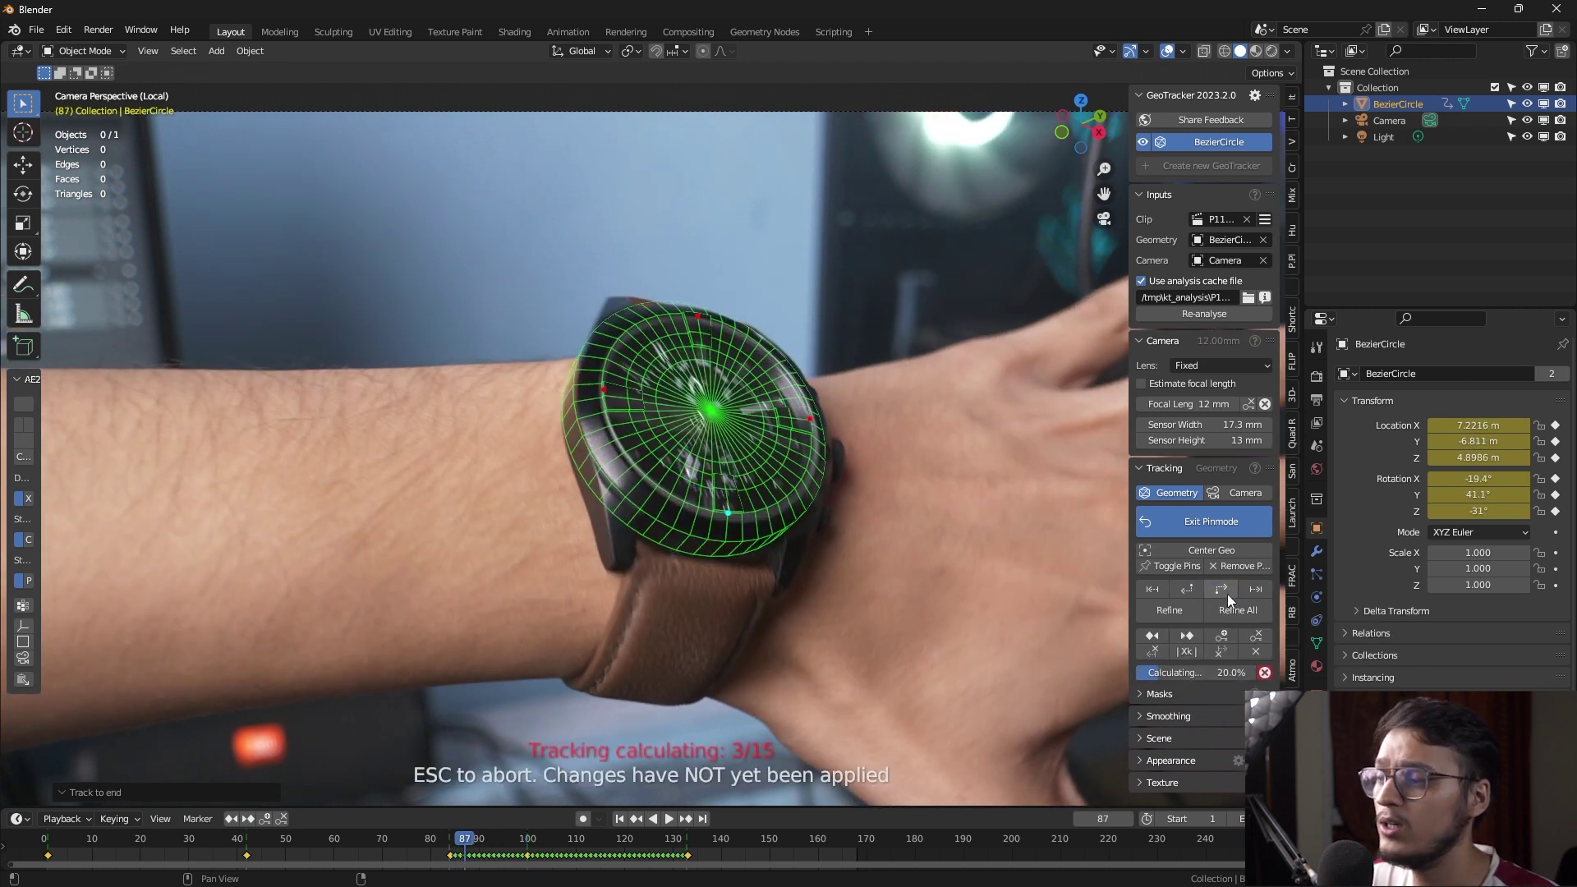
key("Escape")
left_click(528, 841)
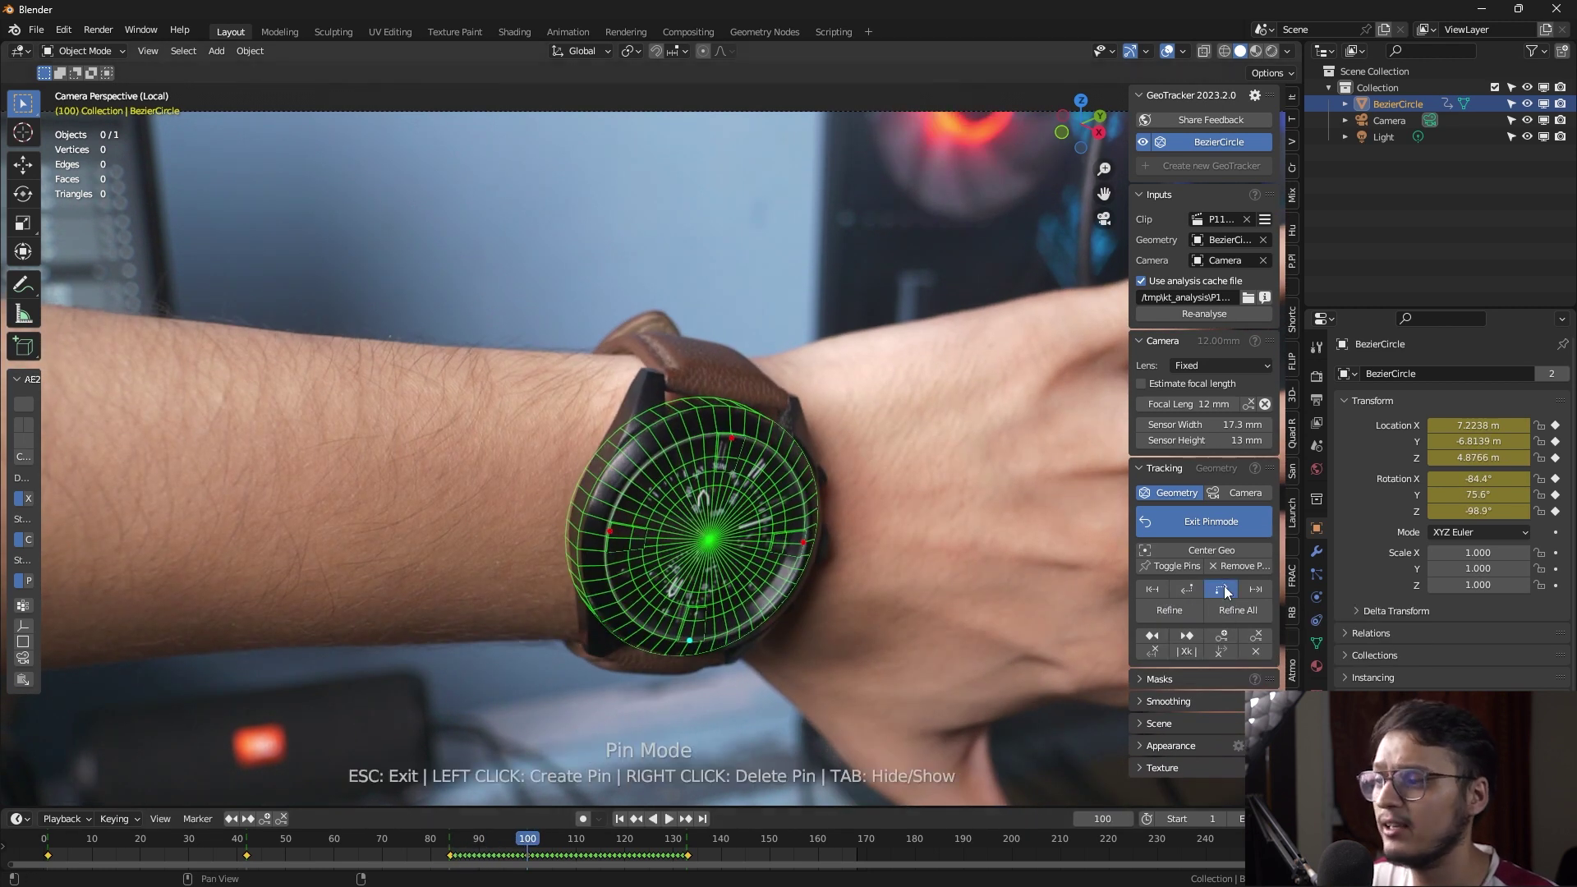
left_click(1186, 593)
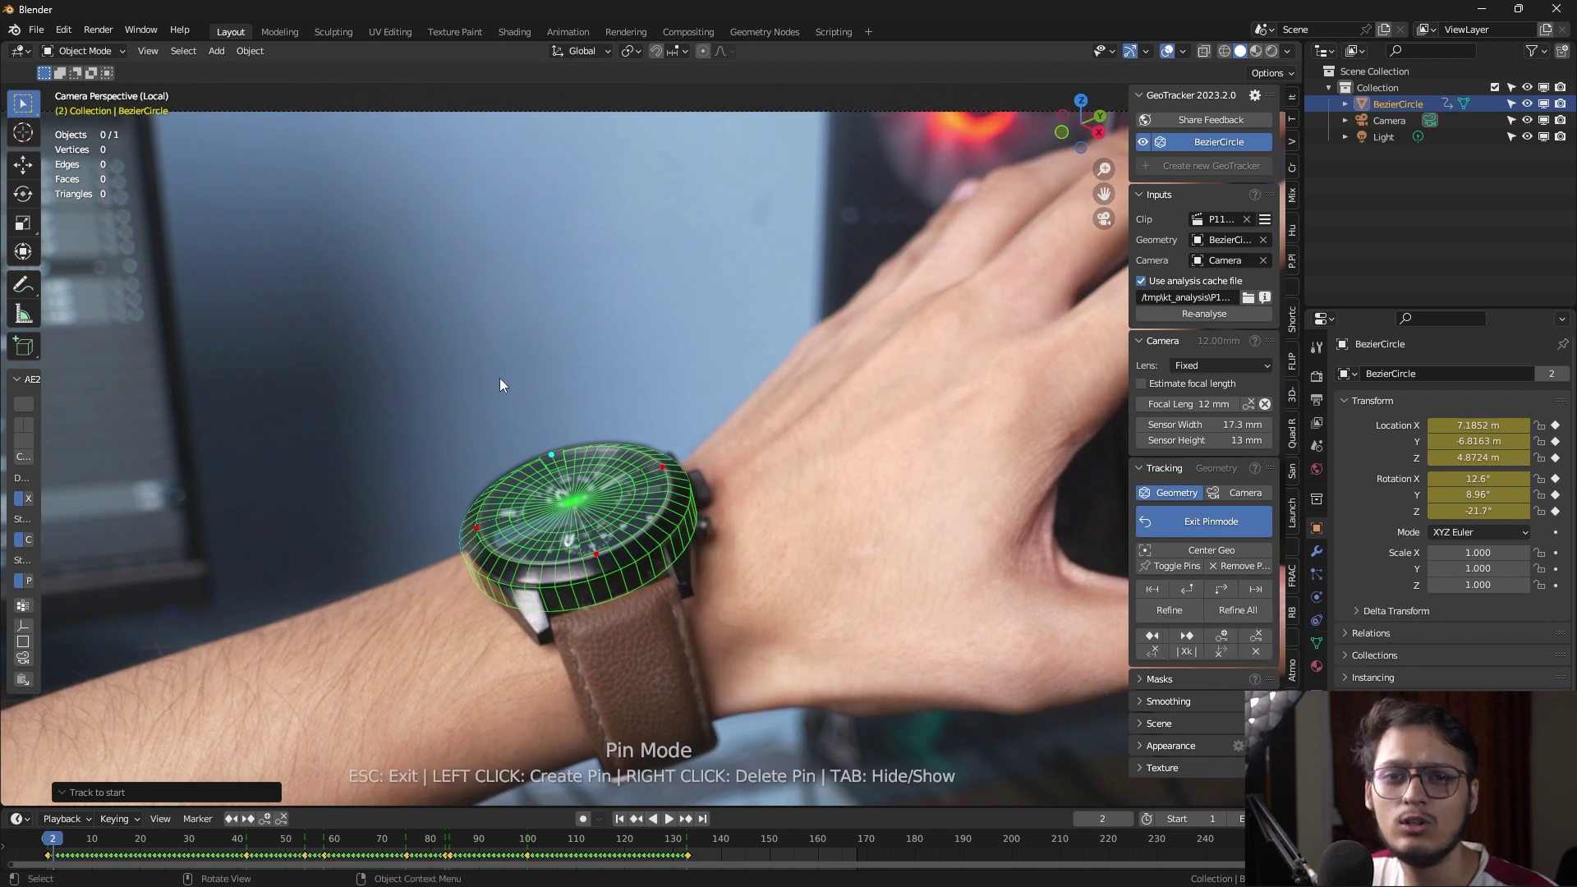
scroll(835, 522, "down", 4)
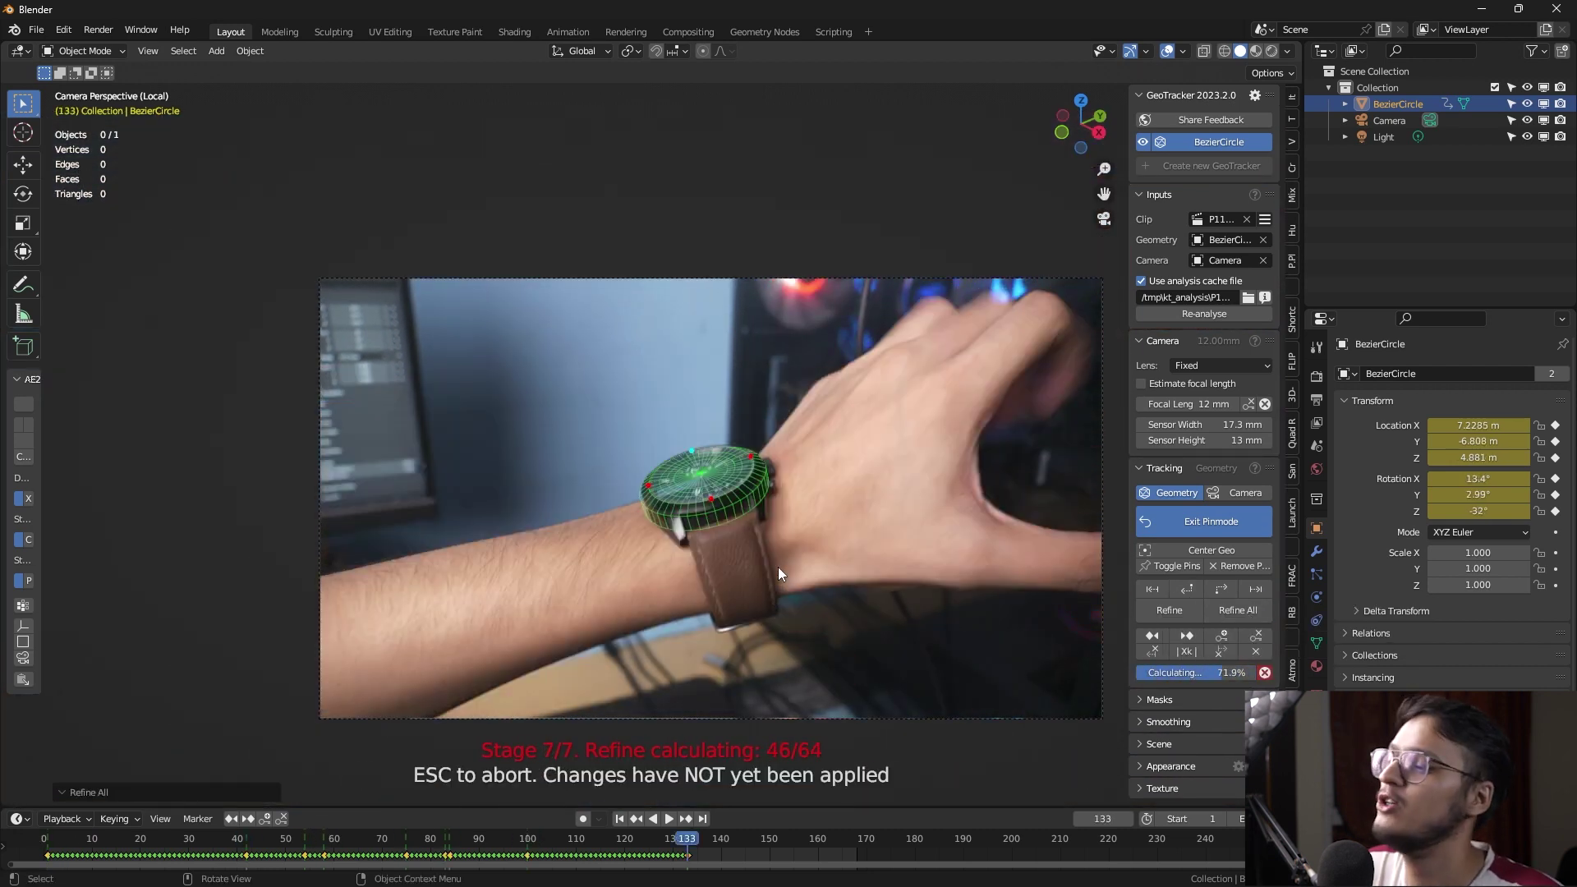
Exit pin mode, review the track, and position the scene by Geometry with a slight X-rotation tweak
key("Escape")
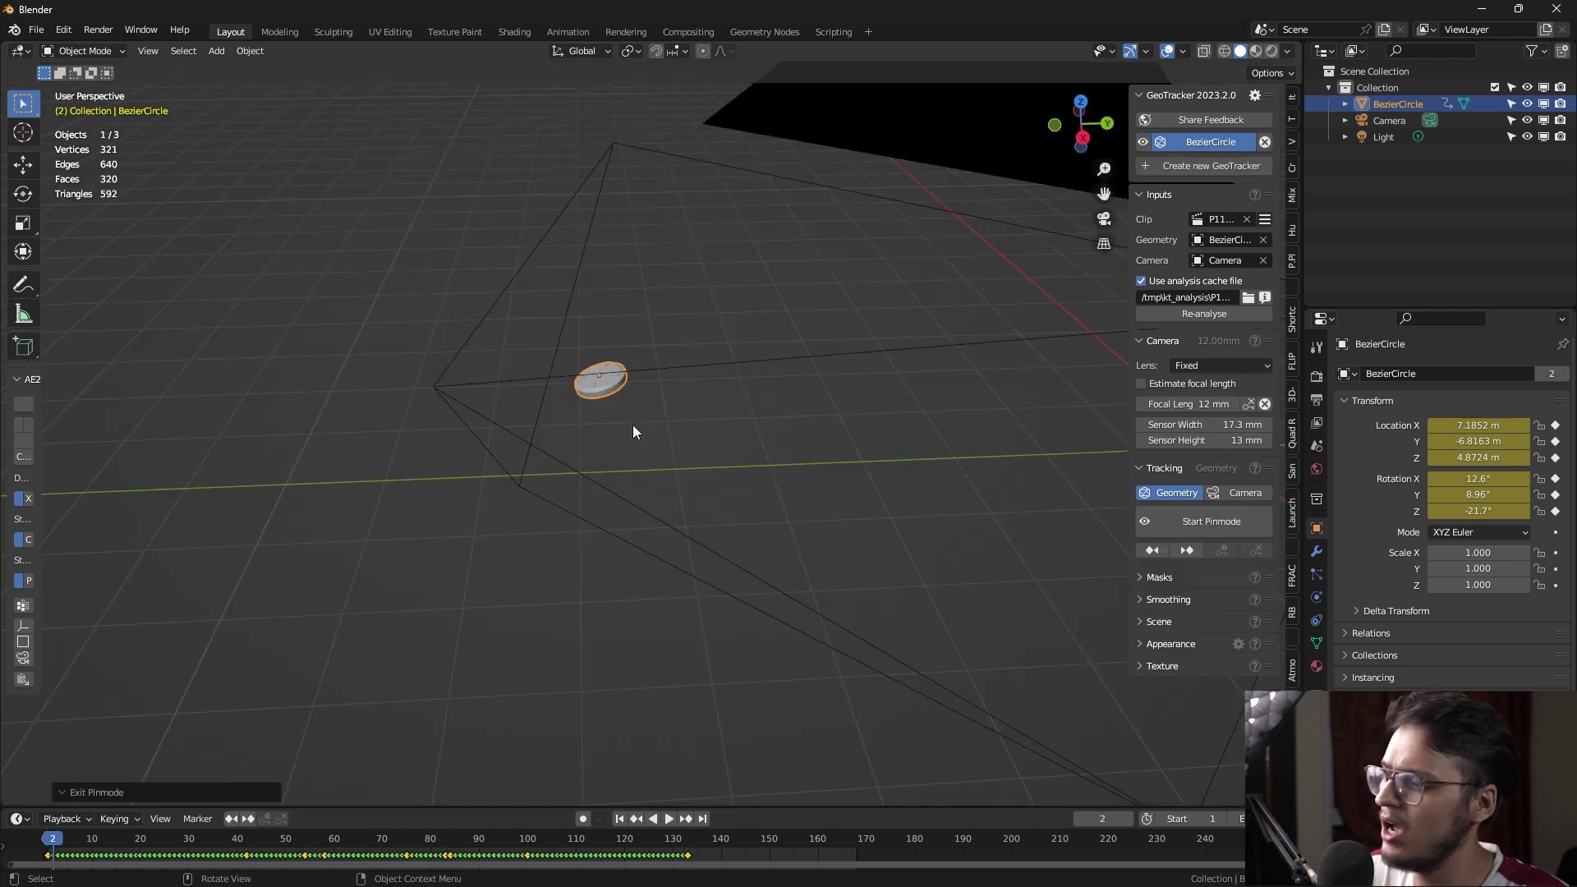
key("space")
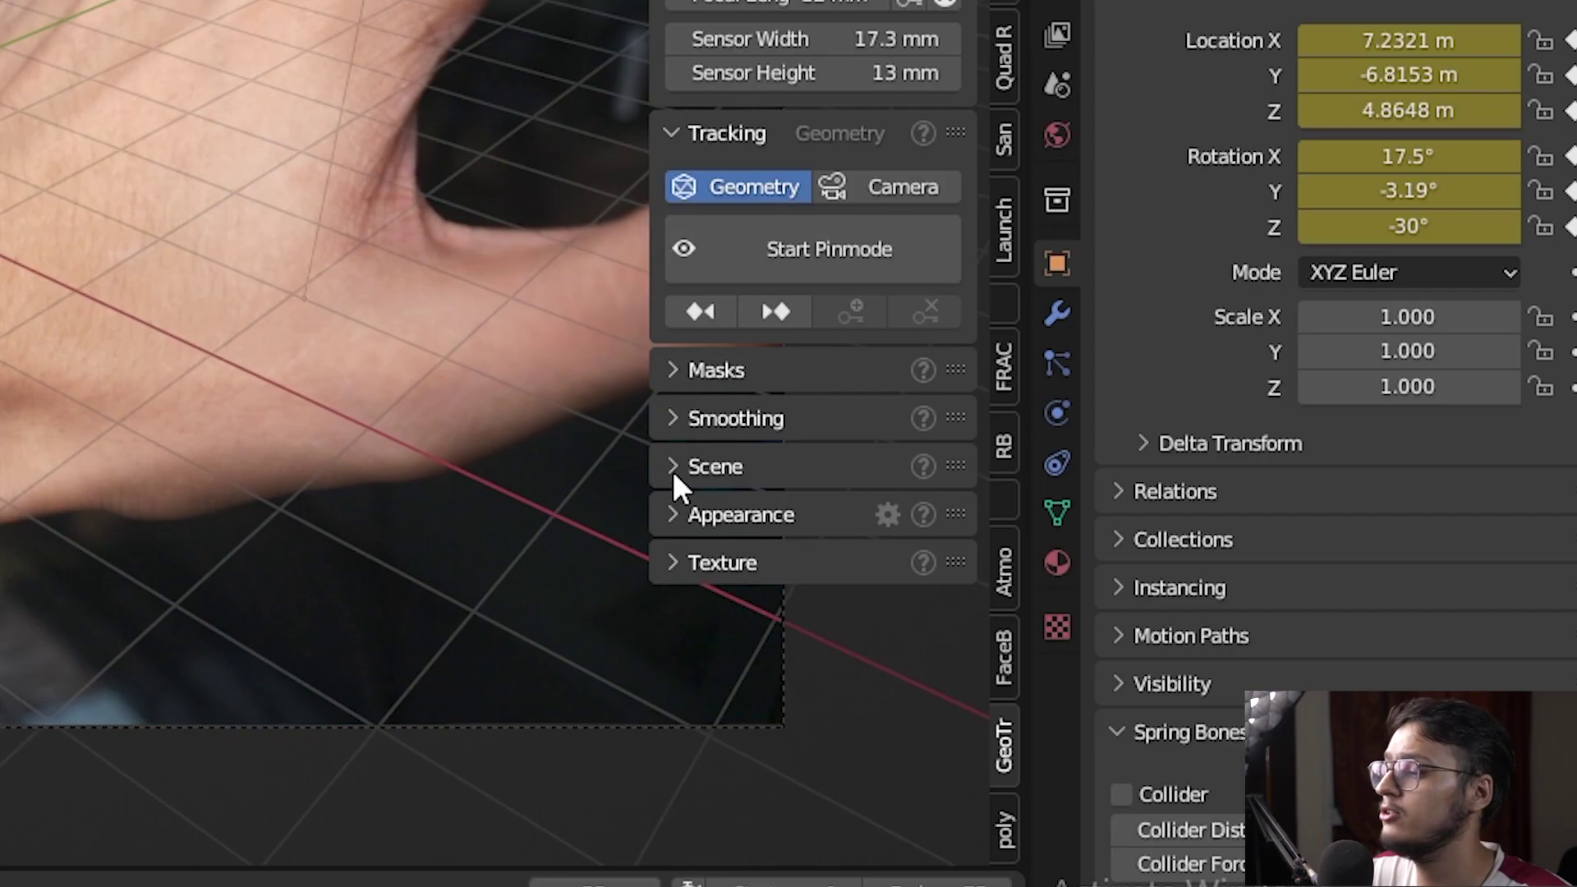
left_click(673, 468)
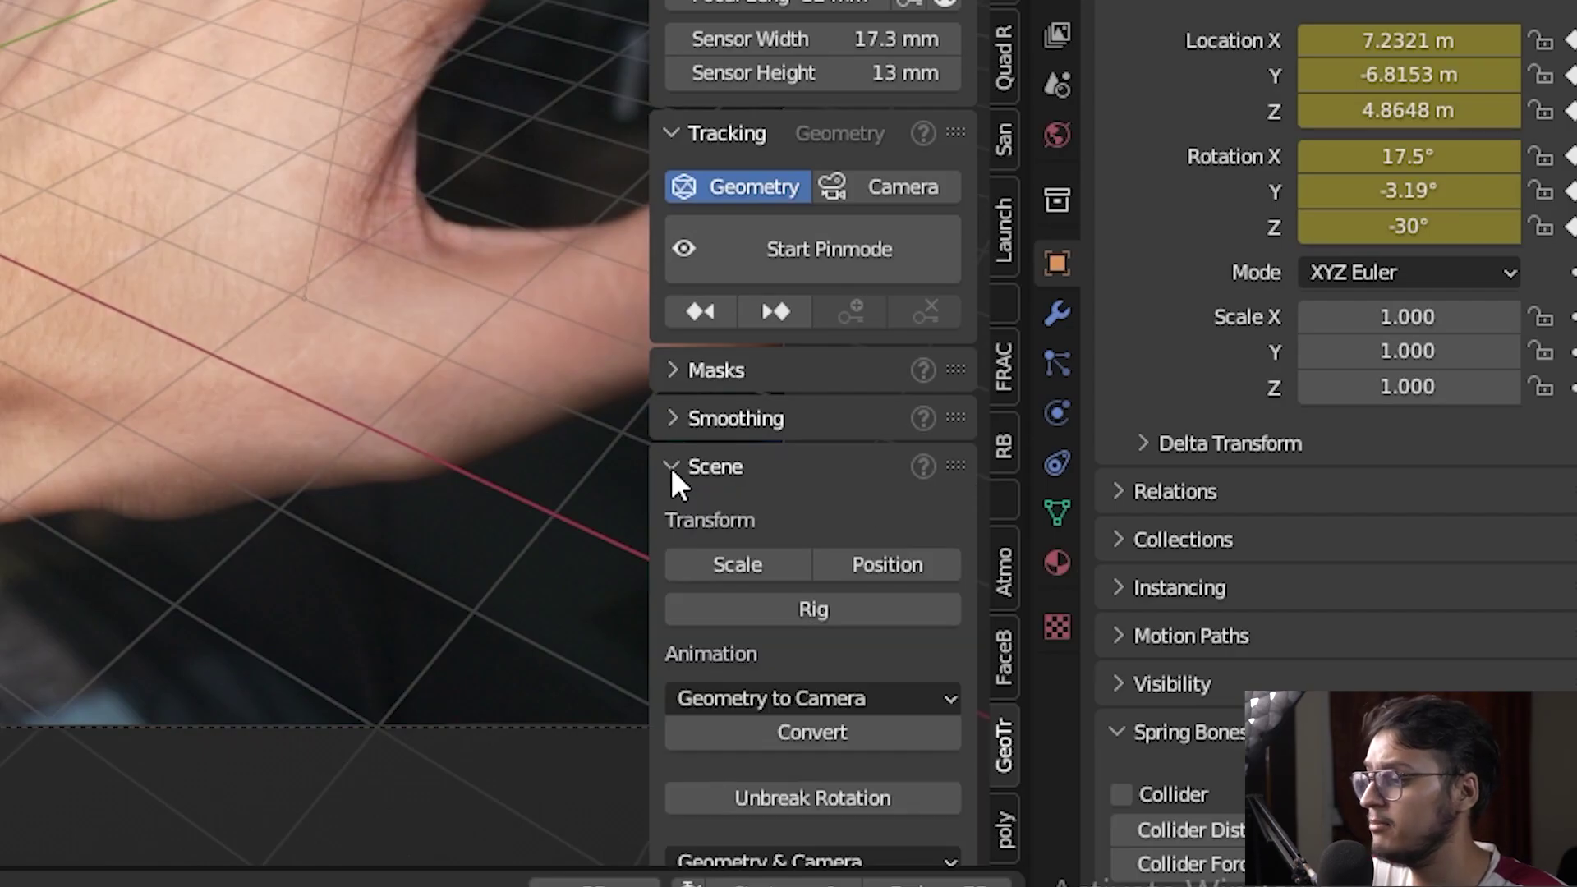
left_click(873, 564)
left_click(967, 654)
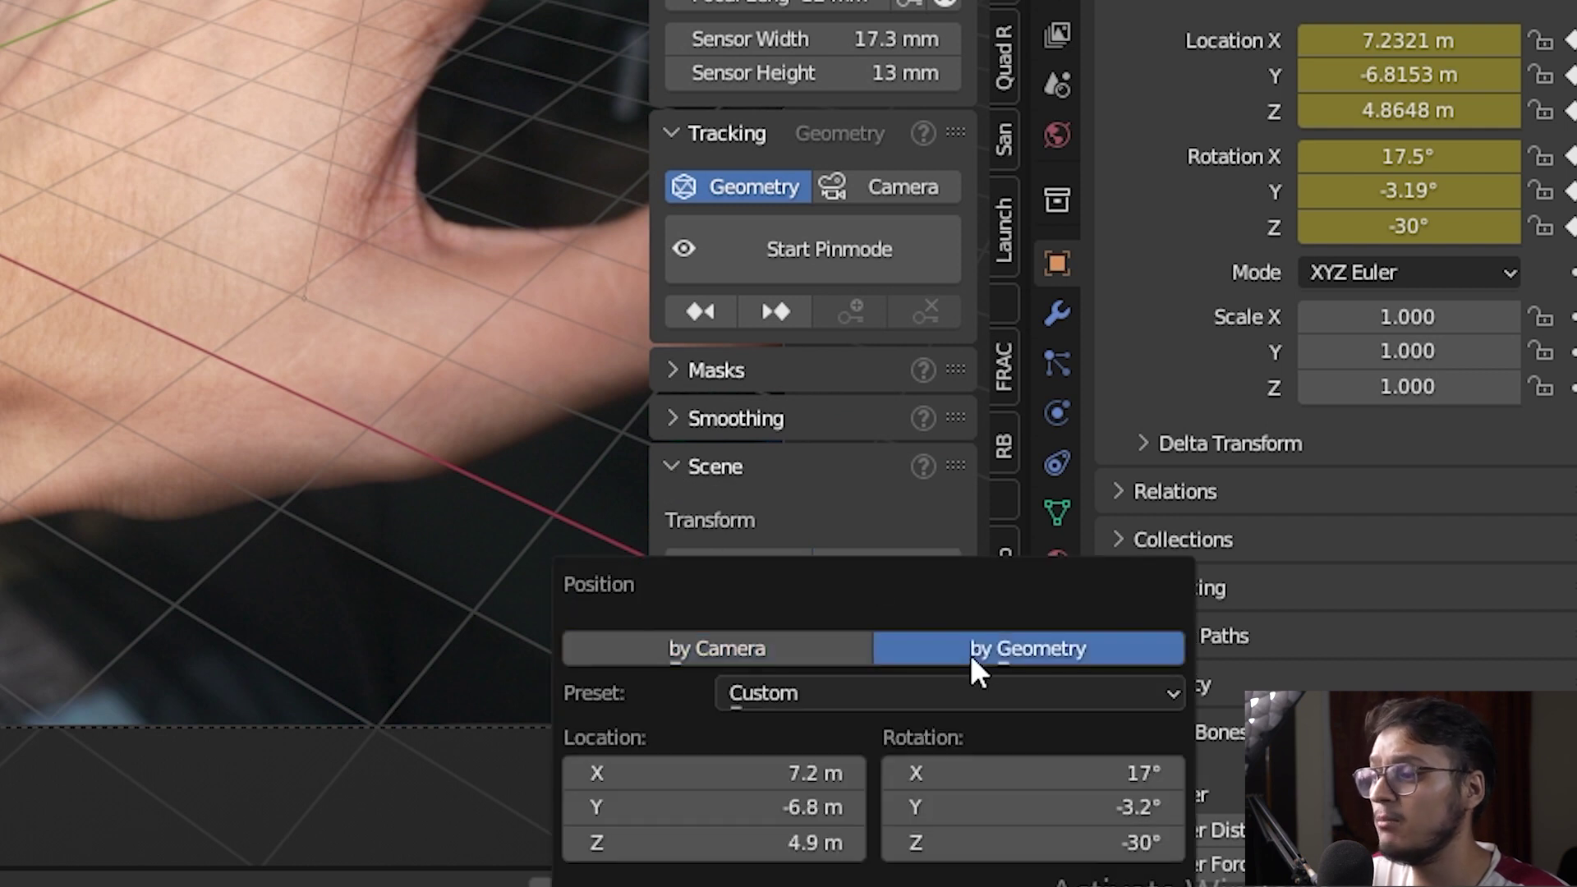
left_click(953, 691)
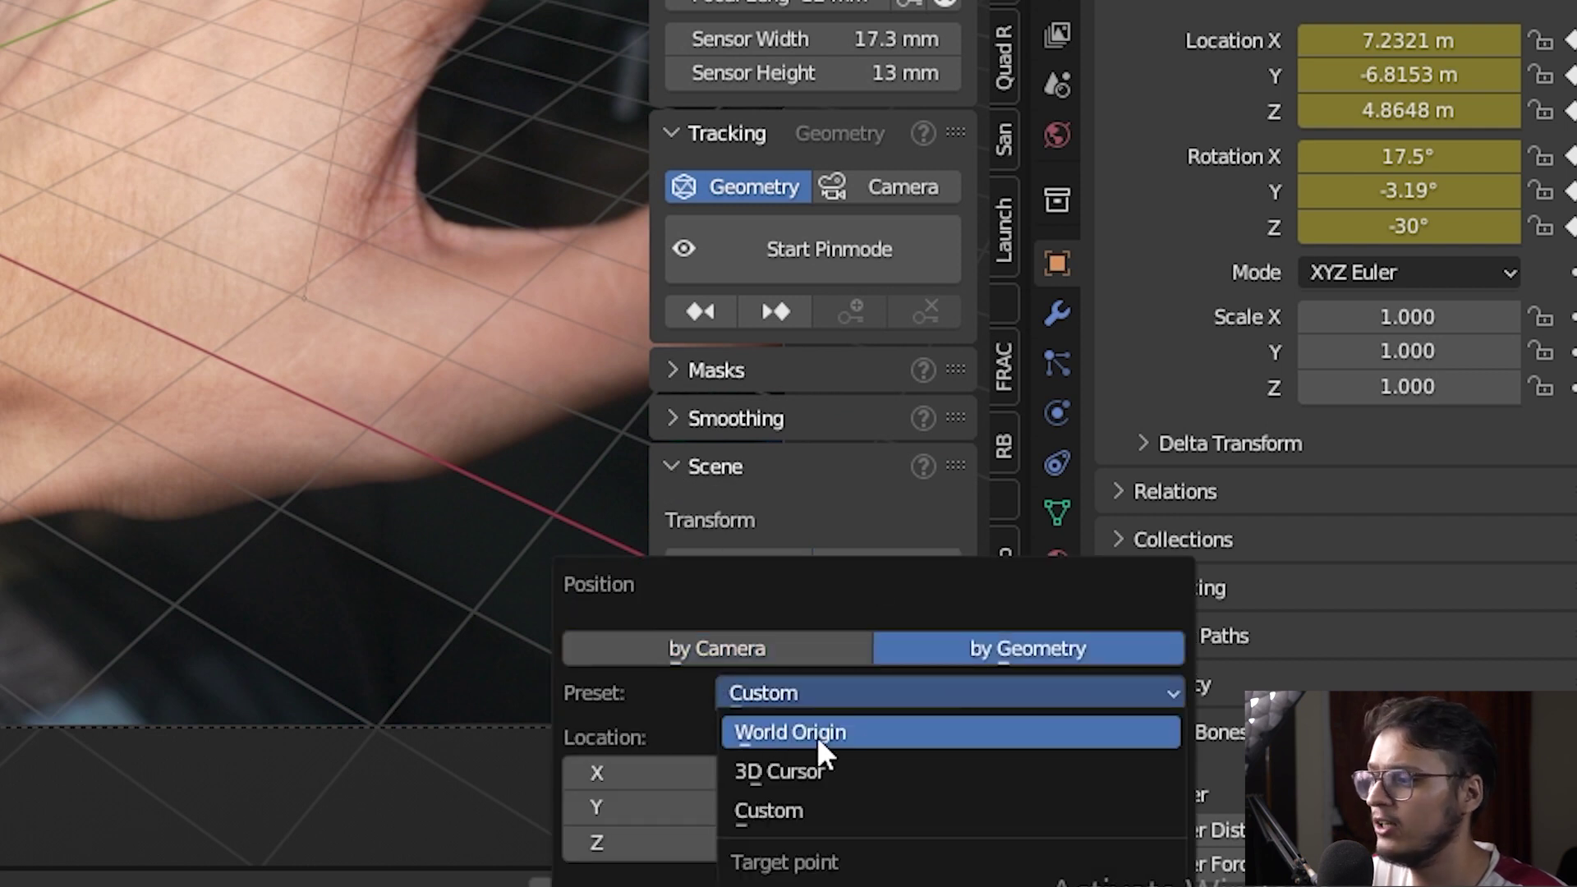
left_click_drag(967, 768, 999, 767)
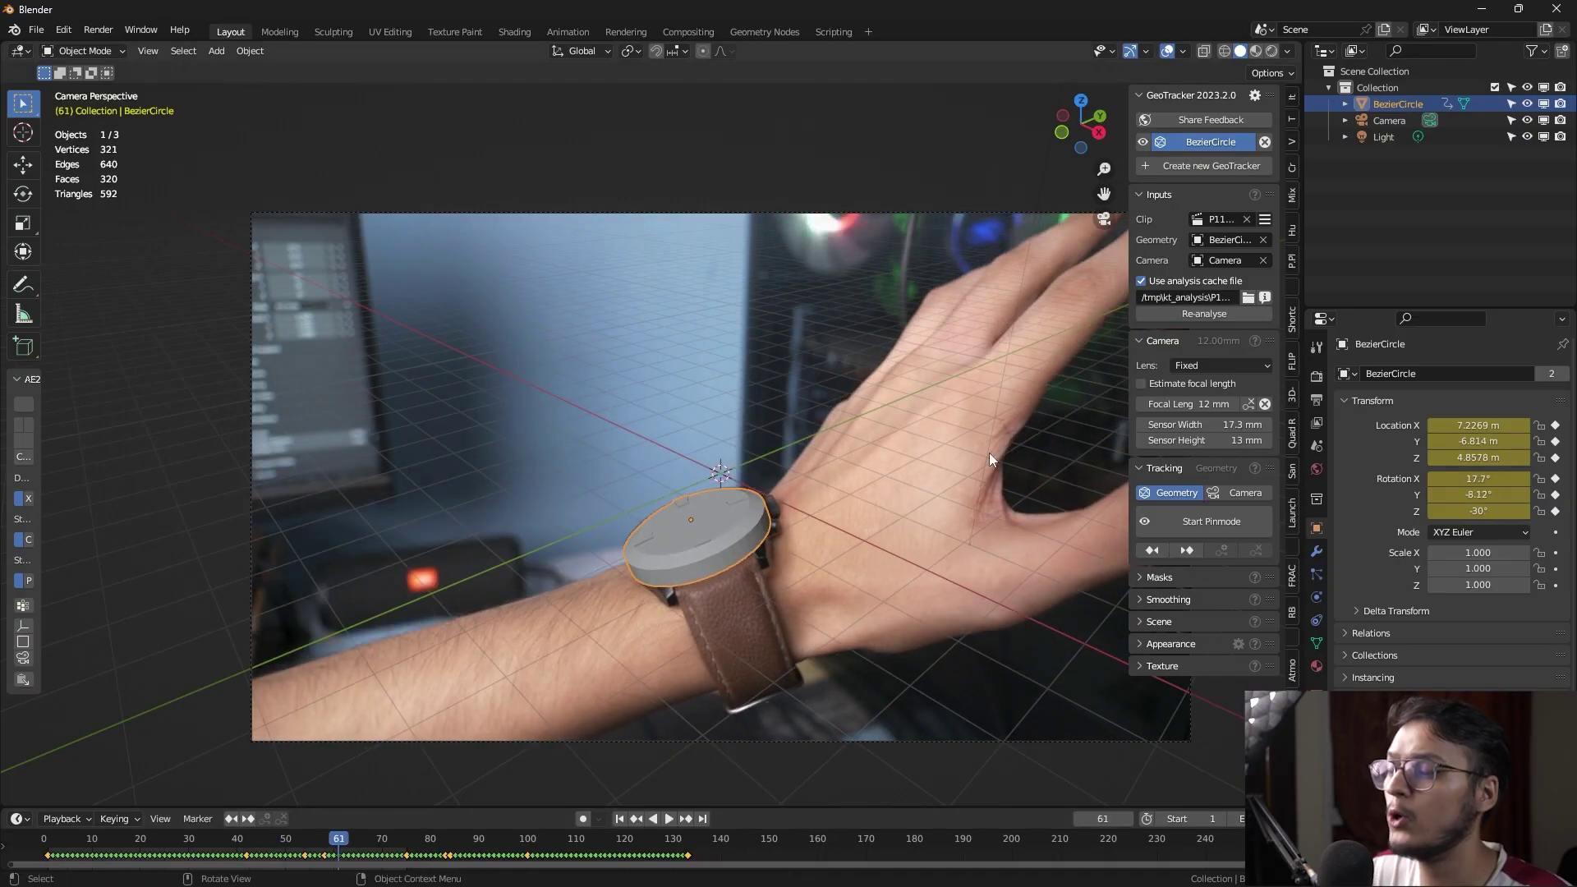
Extrude the watch mesh's centre faces into a tall cylinder and play it back
key("Tab")
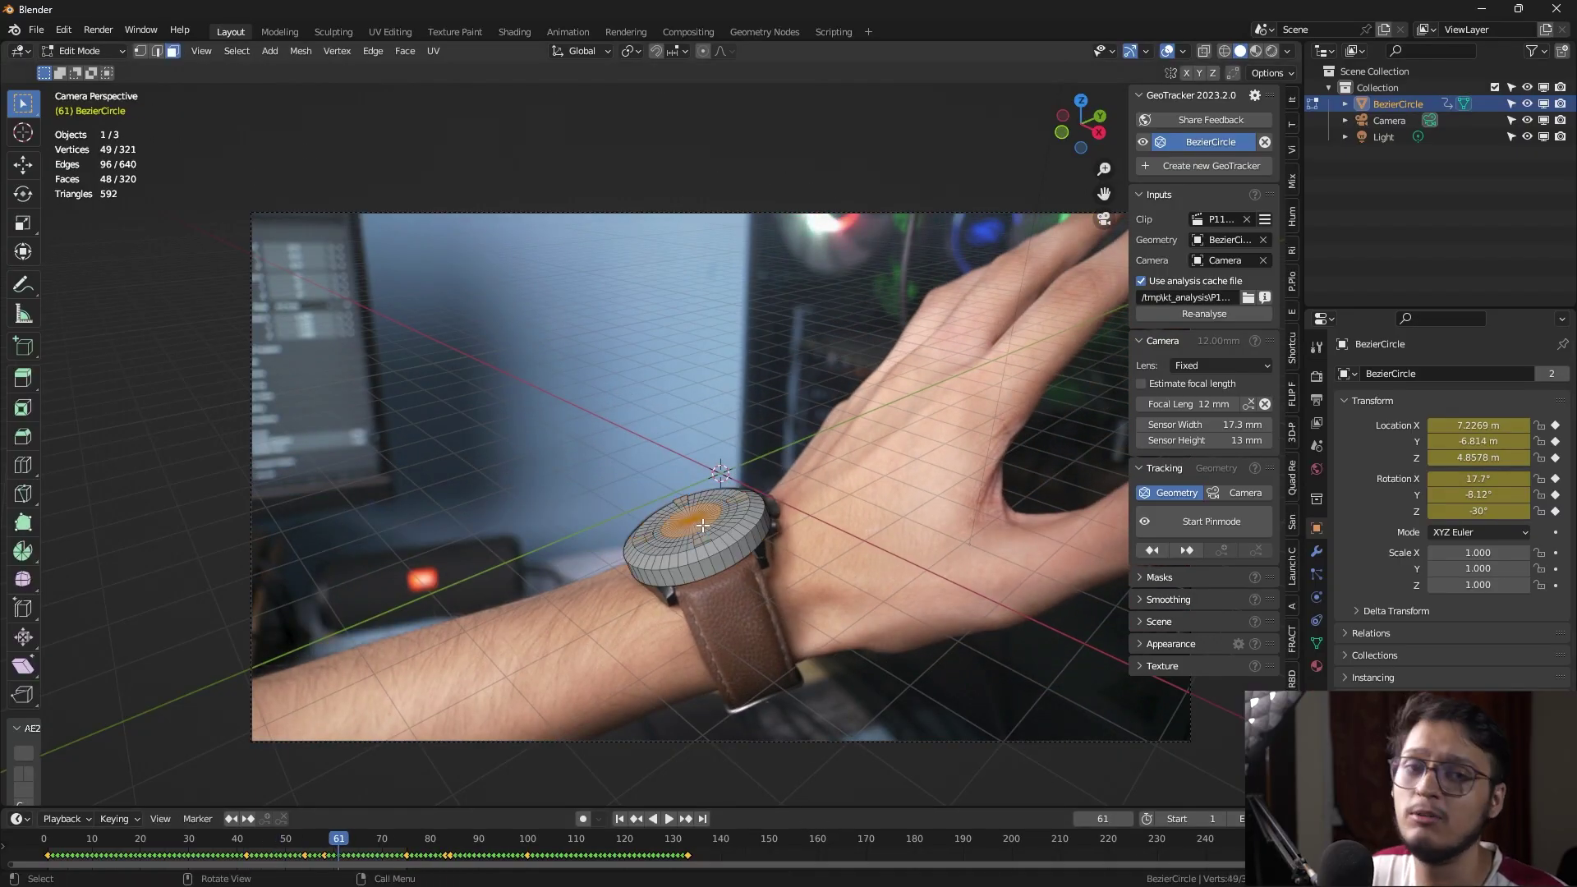
key("Escape")
key("Tab")
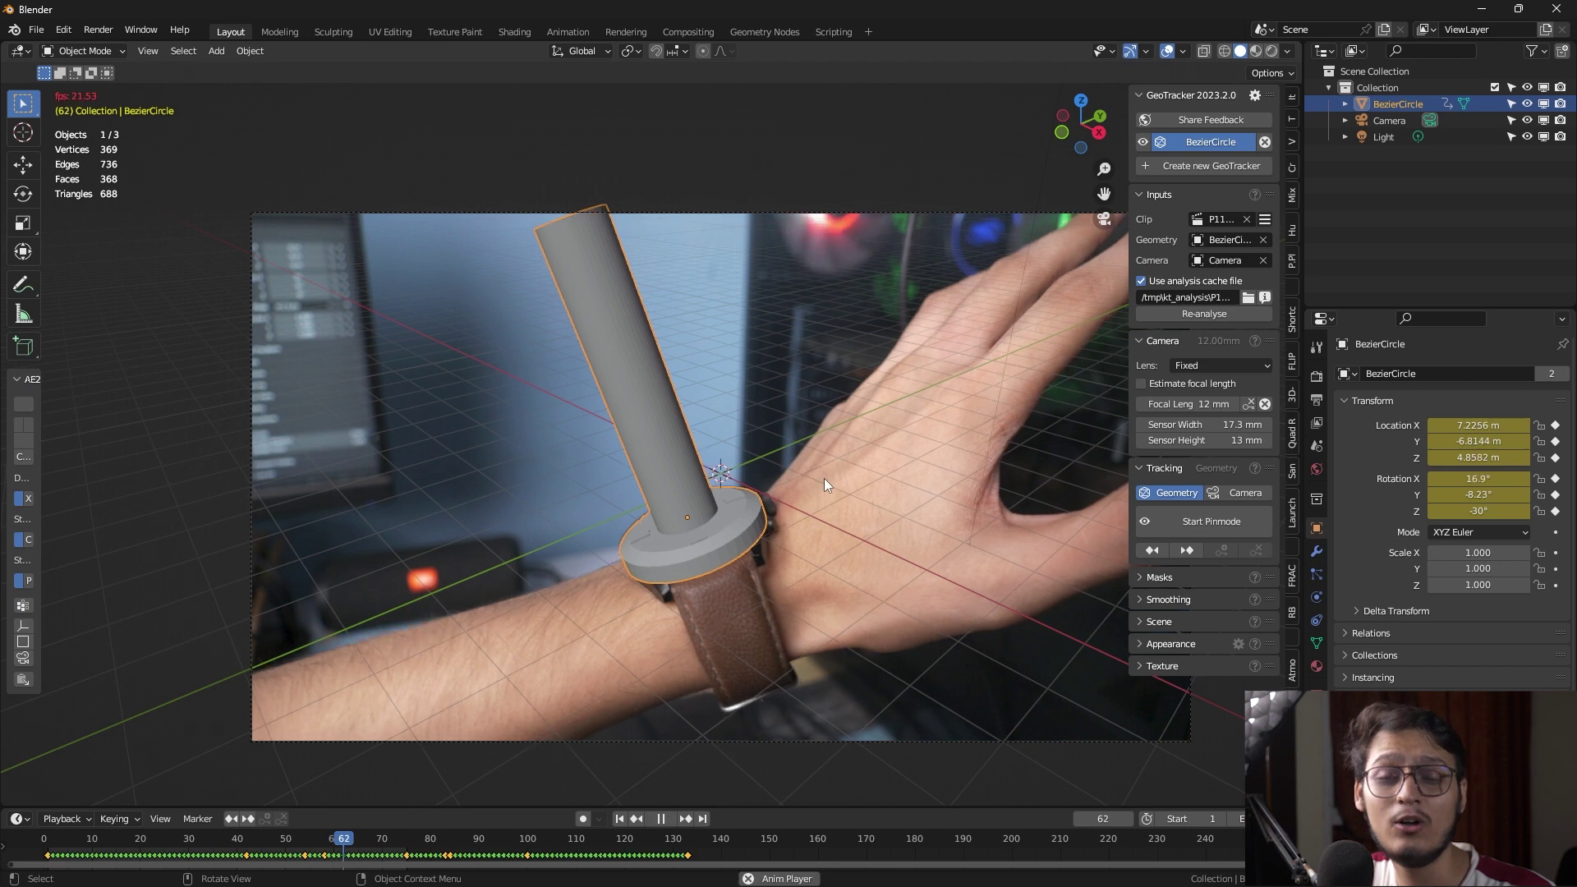
key("shift+Left")
key("space")
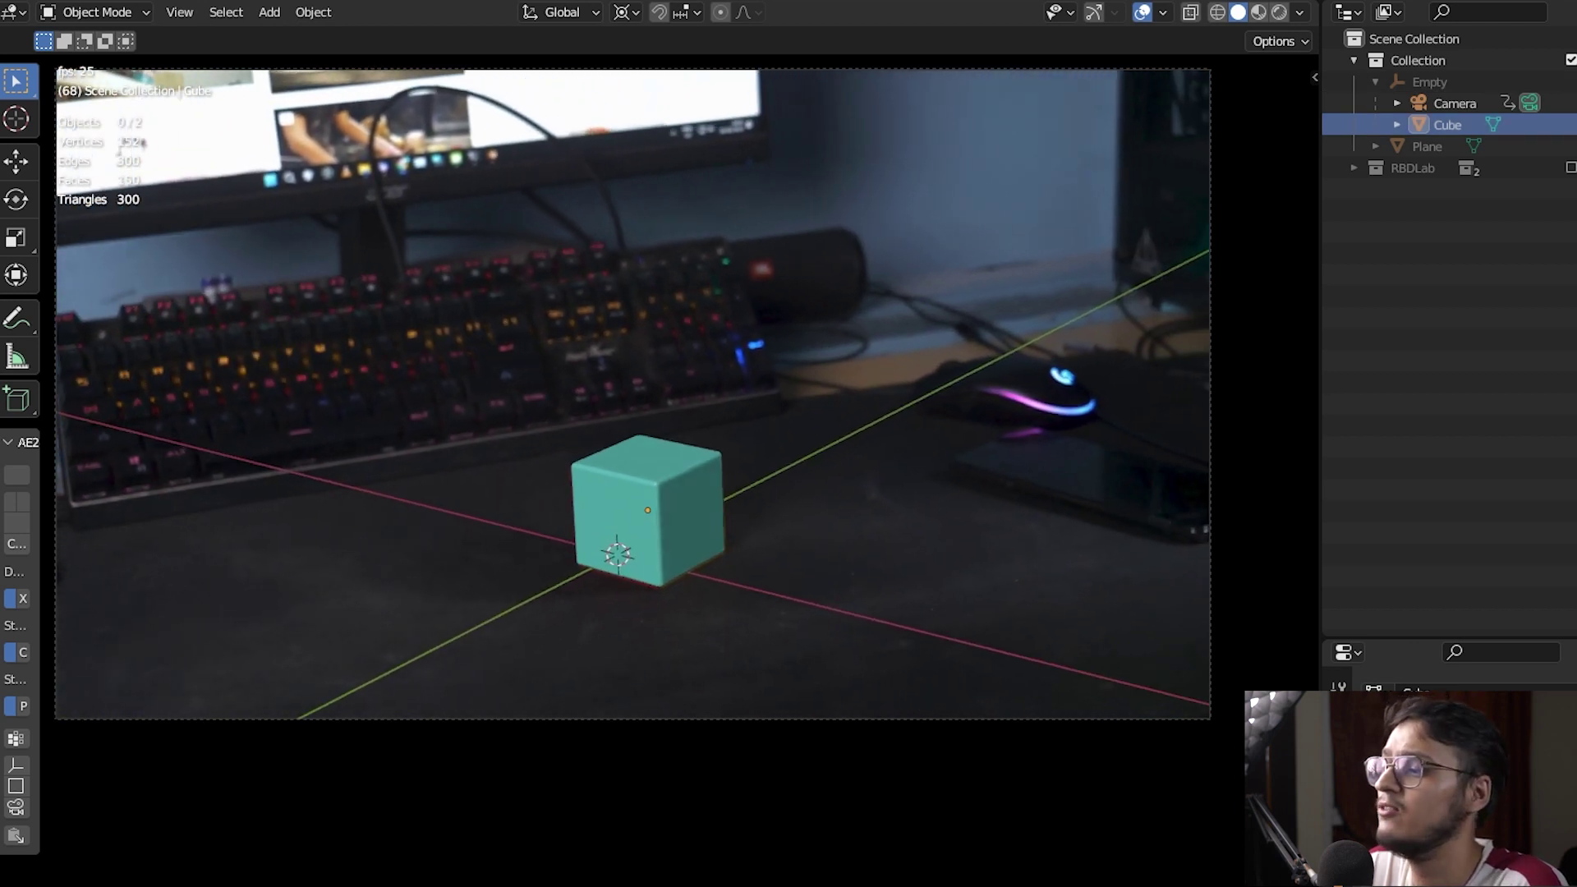
Convert the cube's geometry track into camera motion and inspect the solved camera
mouse_move(592, 412)
middle_mouse_down()
mouse_move(637, 525)
mouse_move(732, 482)
middle_mouse_up()
key("n")
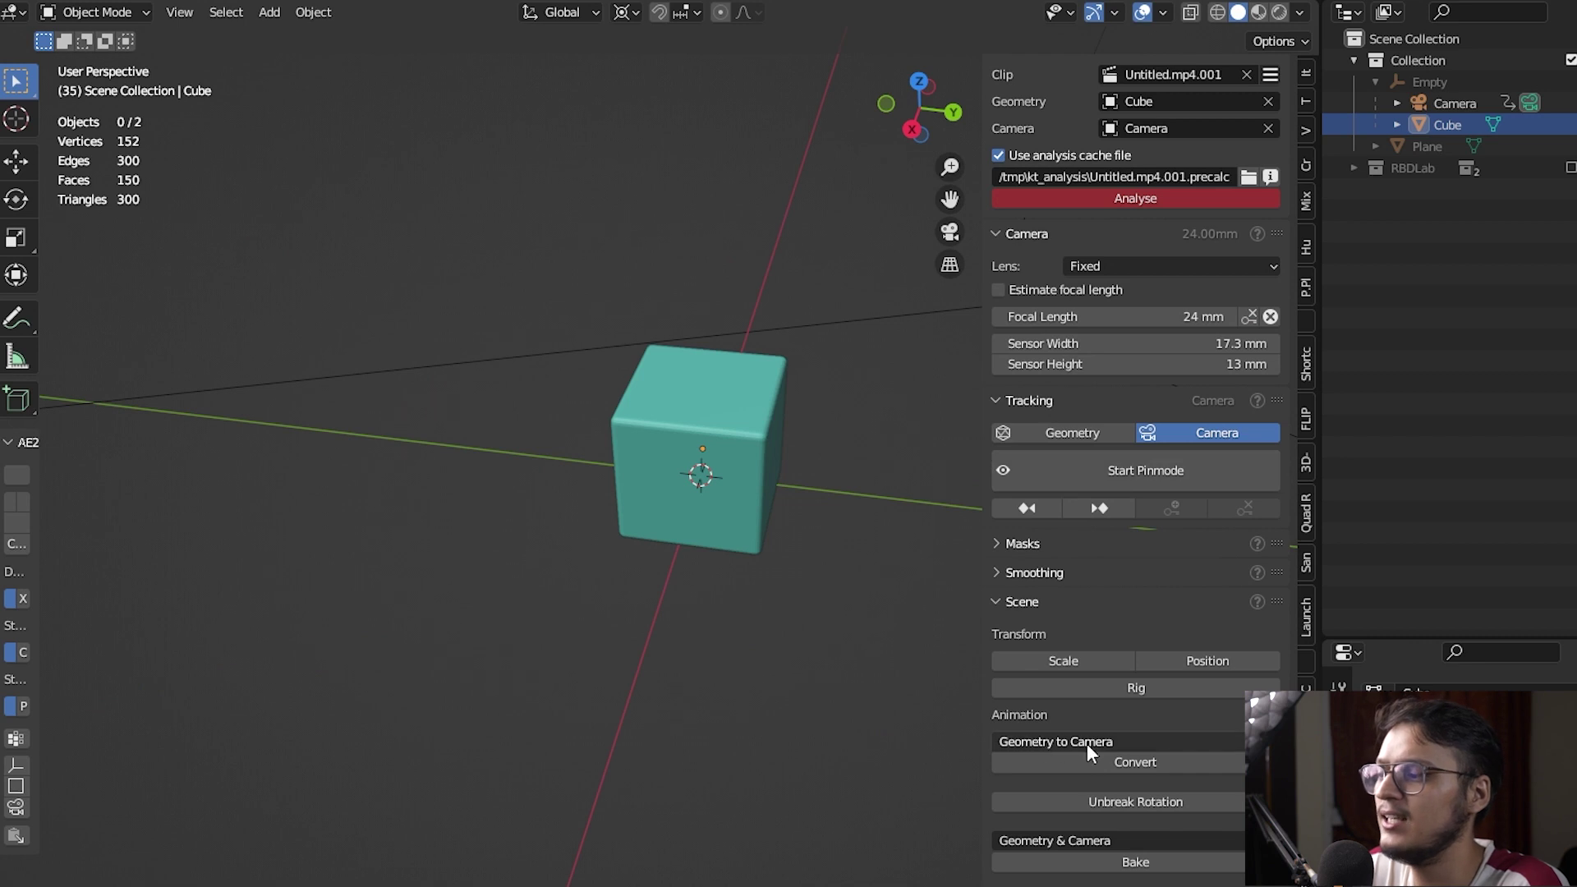
left_click(1086, 760)
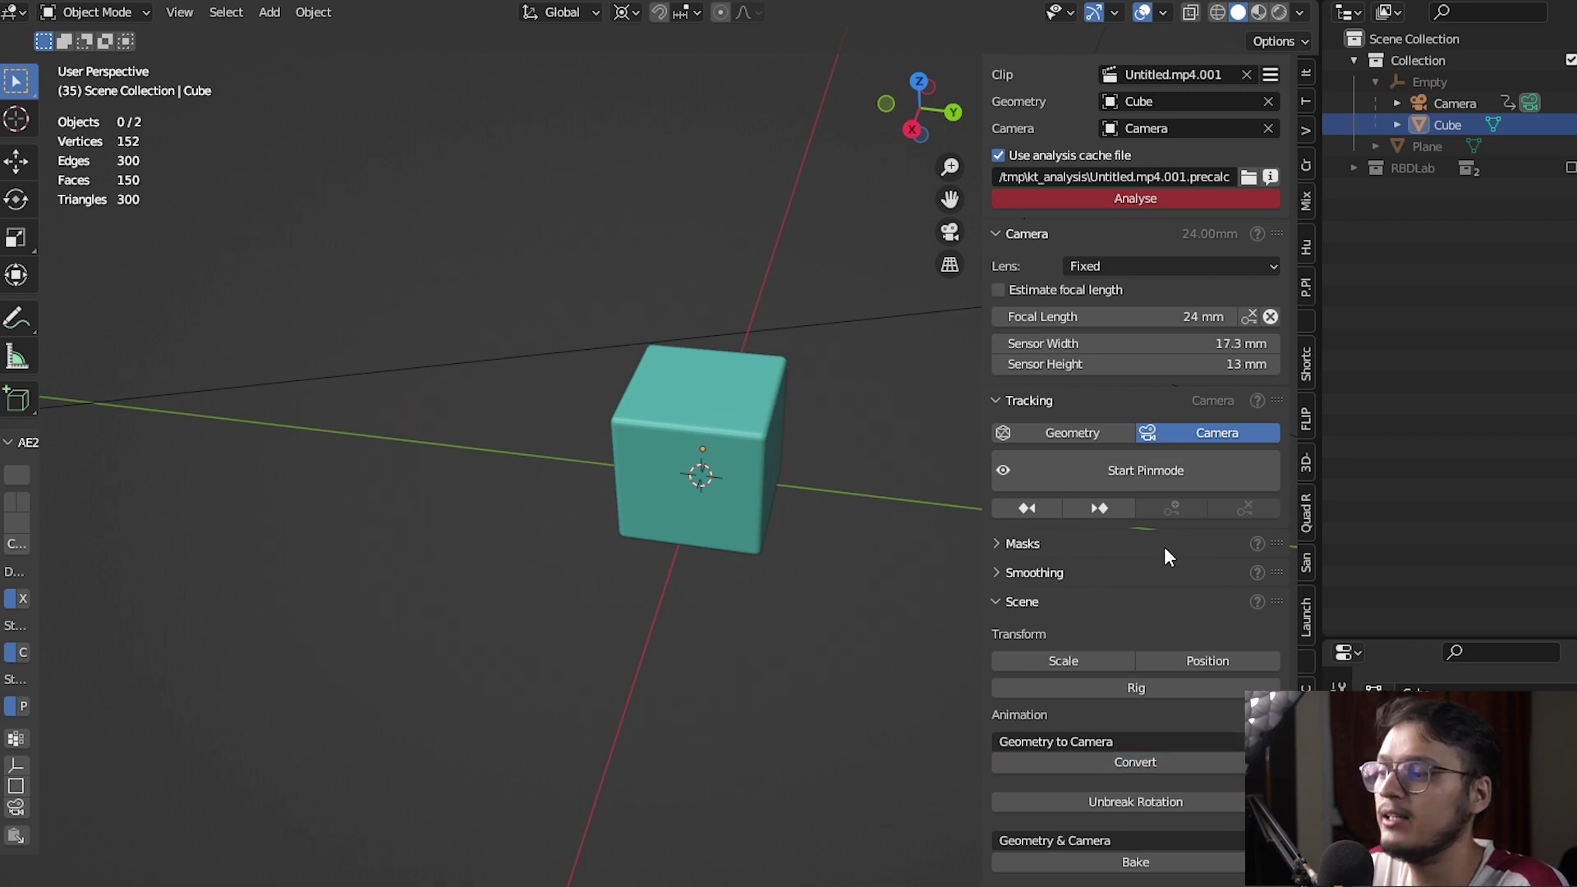
left_click(448, 550)
mouse_move(447, 550)
middle_mouse_down()
mouse_move(654, 550)
mouse_move(669, 569)
middle_mouse_up()
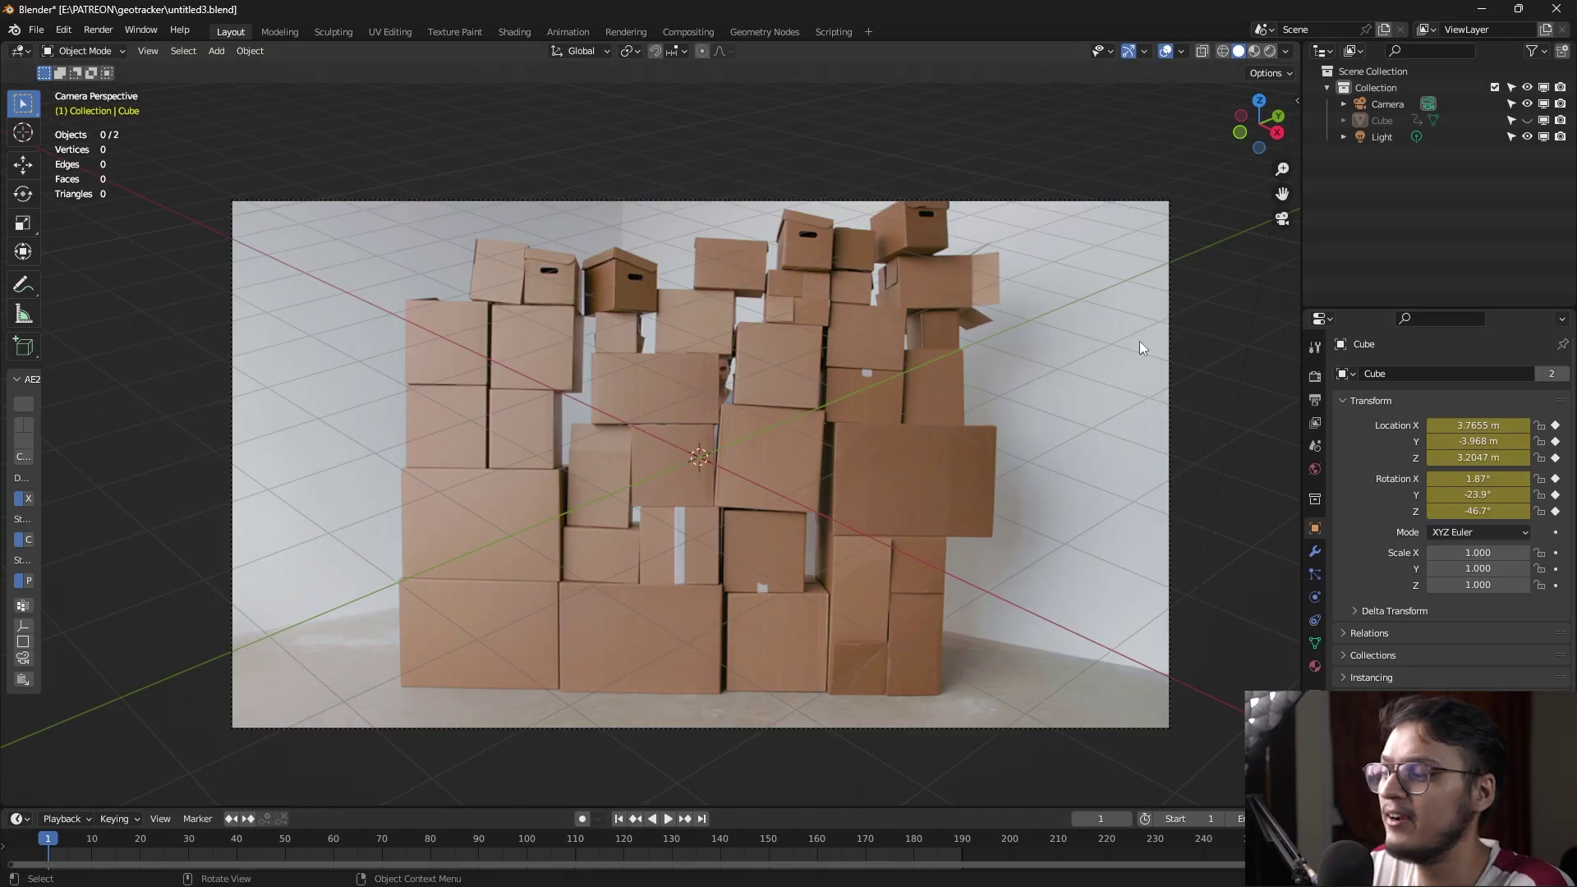
Play the cardboard boxes footage to show the tracked blender-logo decal
key("space")
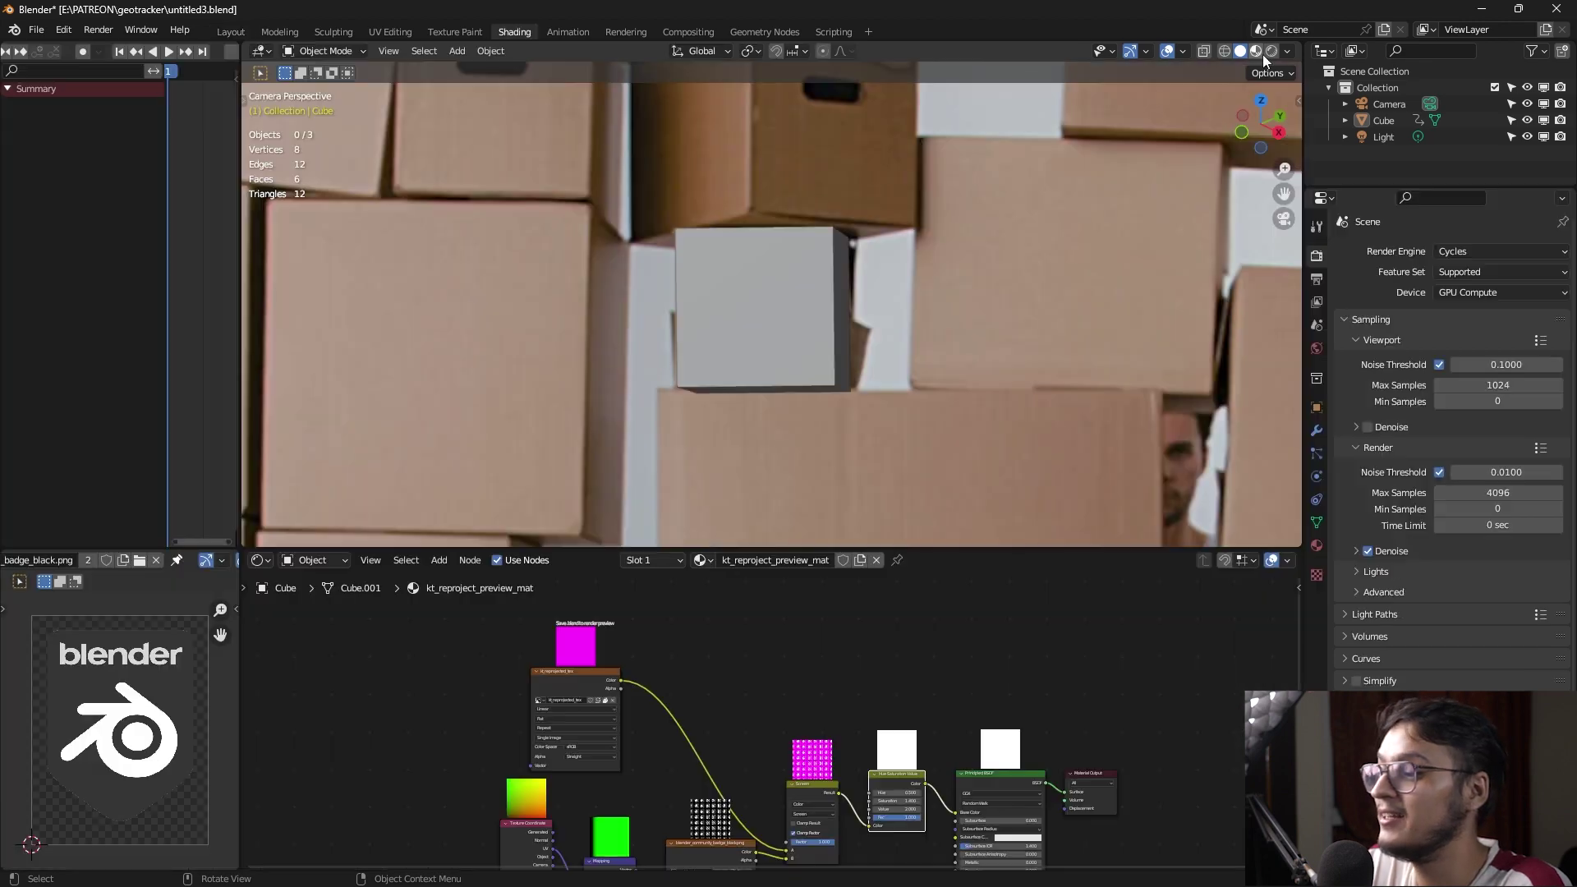
scroll(825, 352, "up", 4)
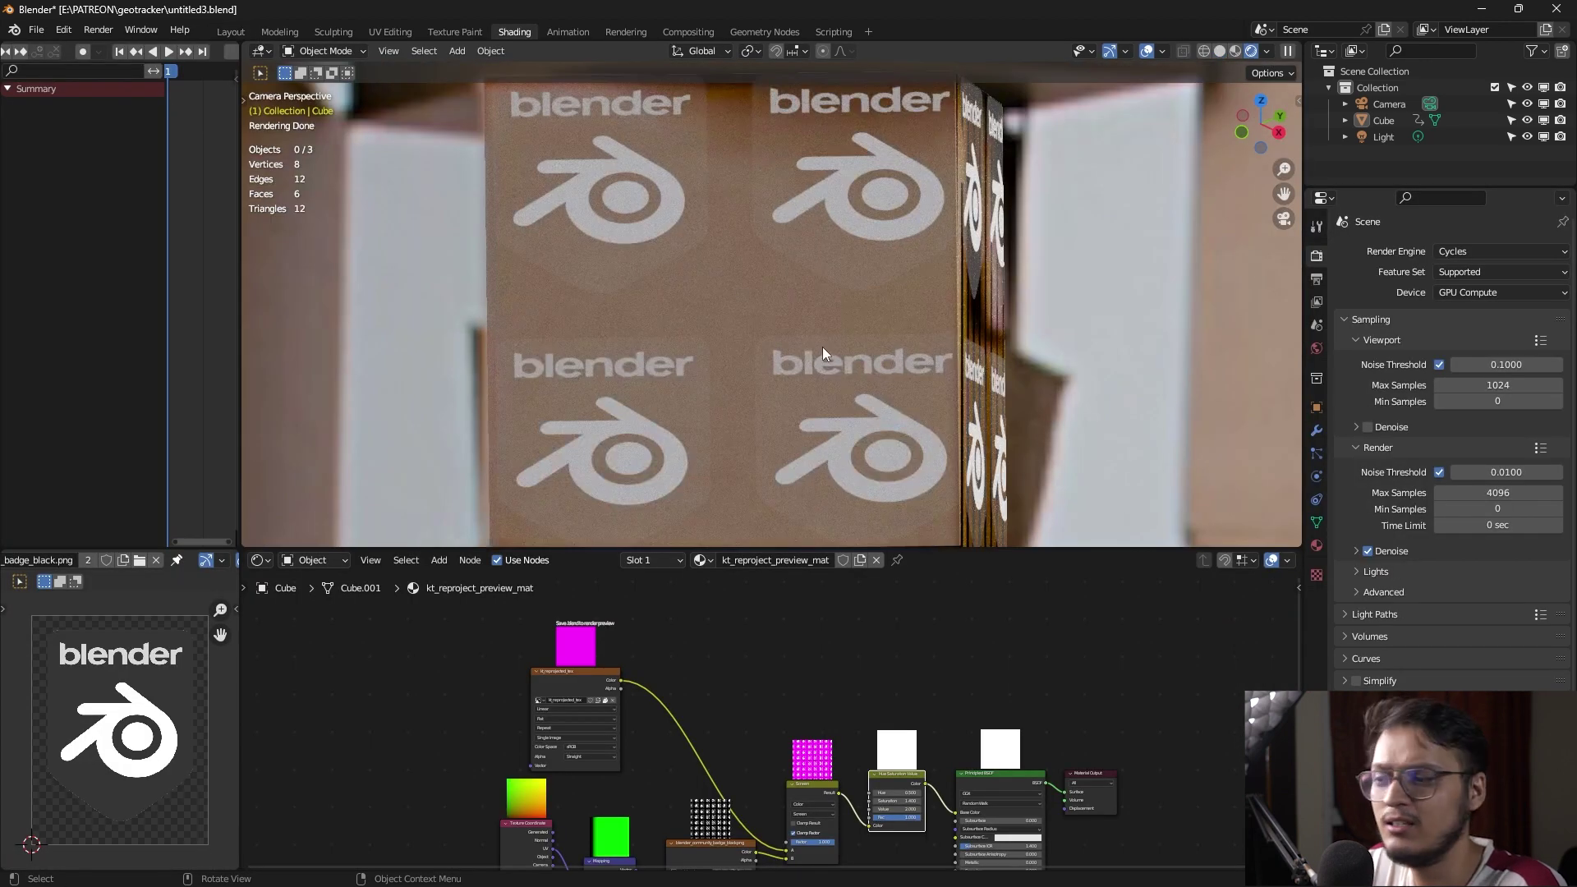